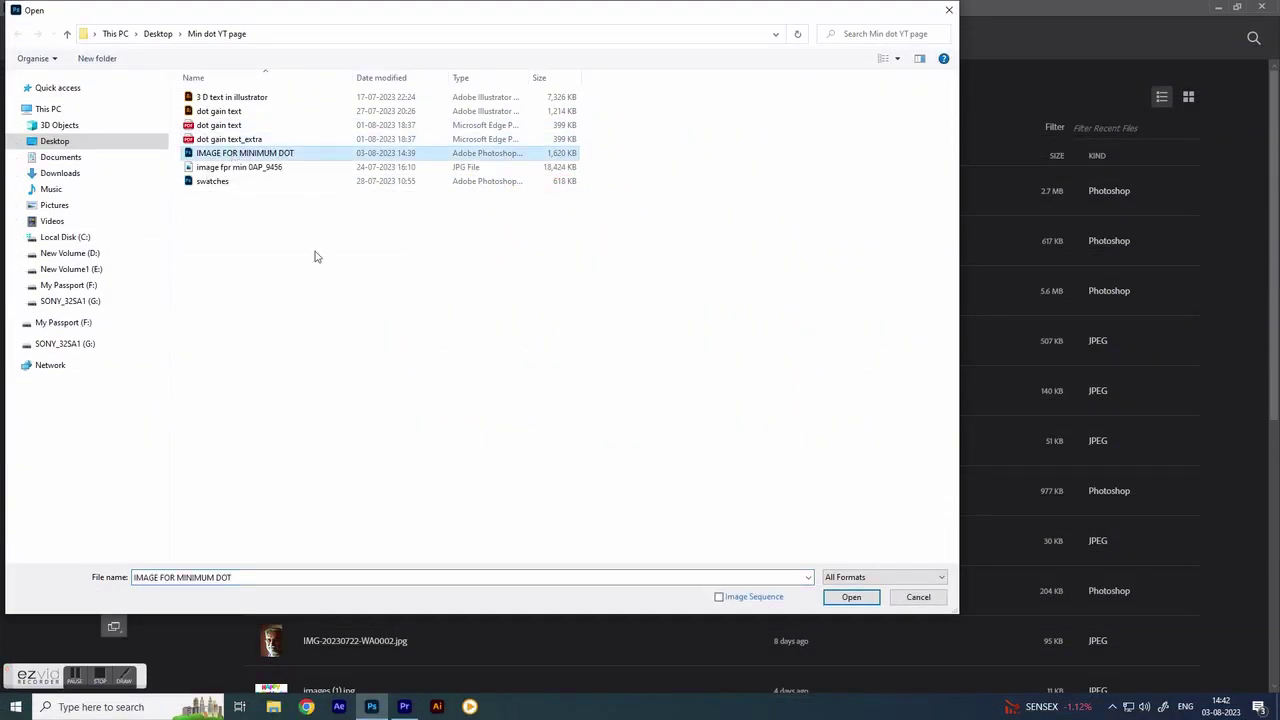
Open the IMAGE FOR MINIMUM DOT landscape and zoom in on the canvas.
click(850, 597)
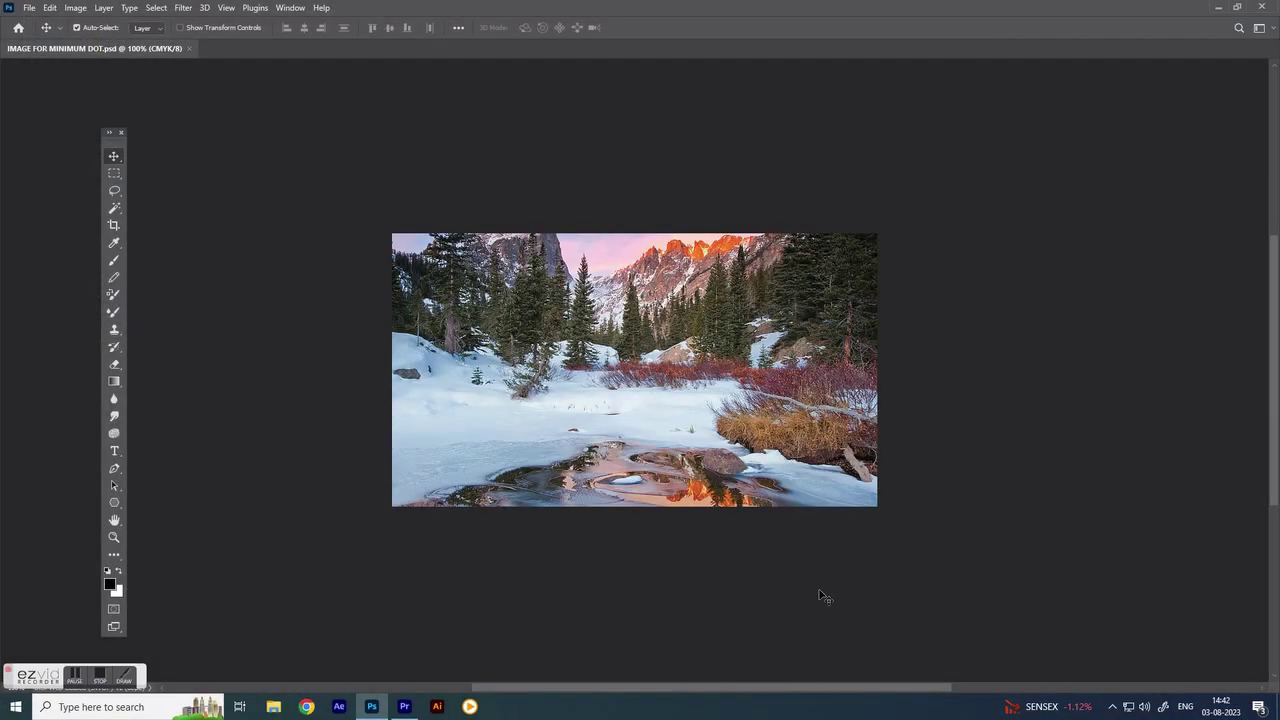
key(ctrl)
scroll(635, 378, up, 1)
scroll(635, 378, up, 2)
scroll(635, 378, up, 2)
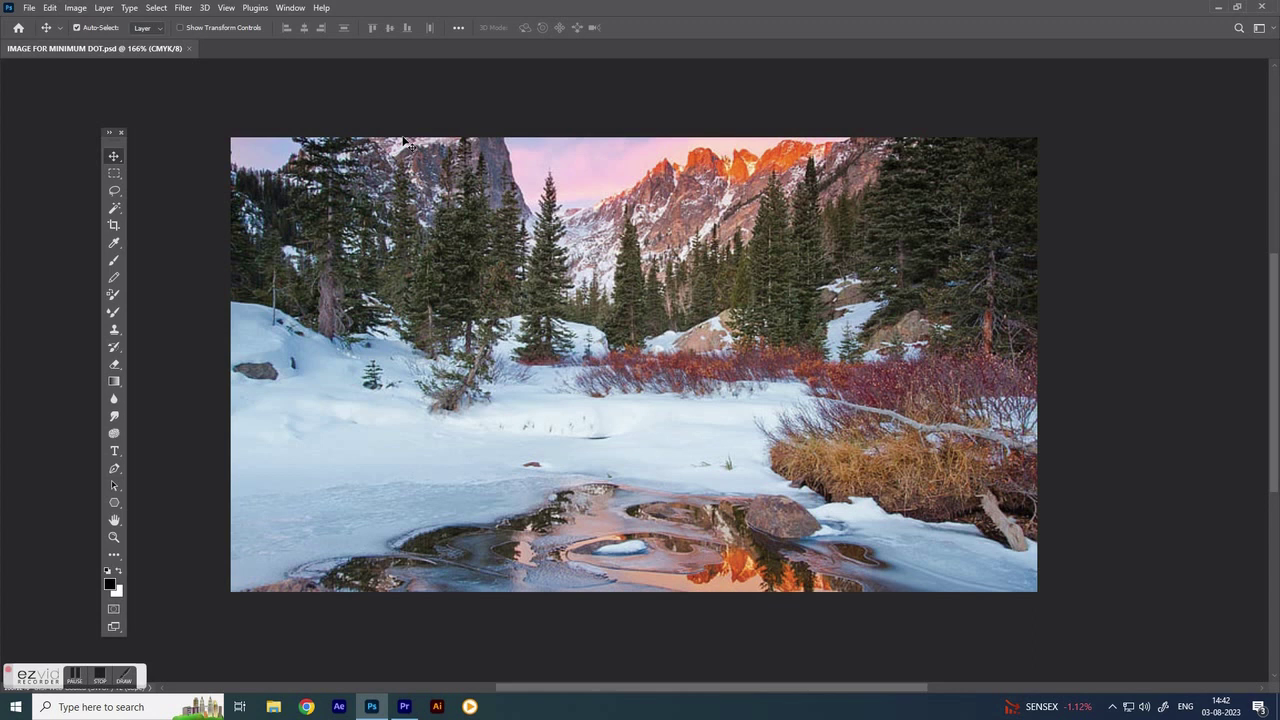
Show the Layers and Info panels from the Window menu.
click(294, 8)
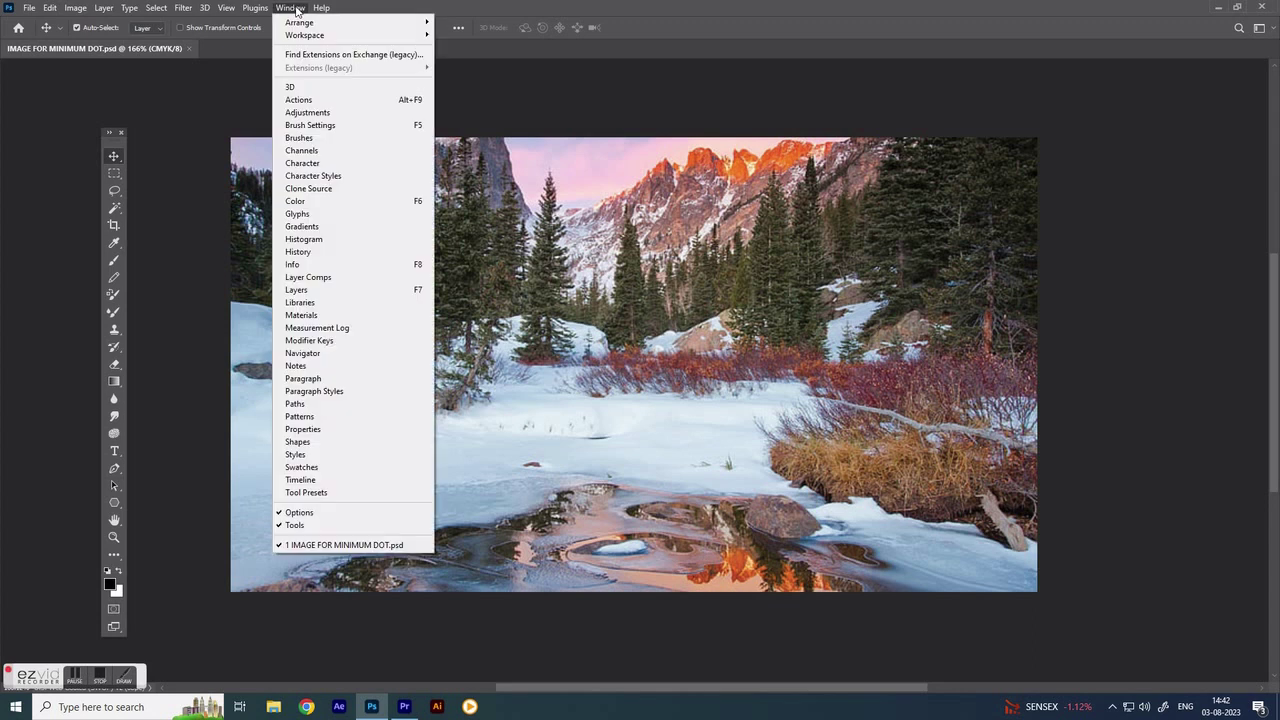
click(331, 289)
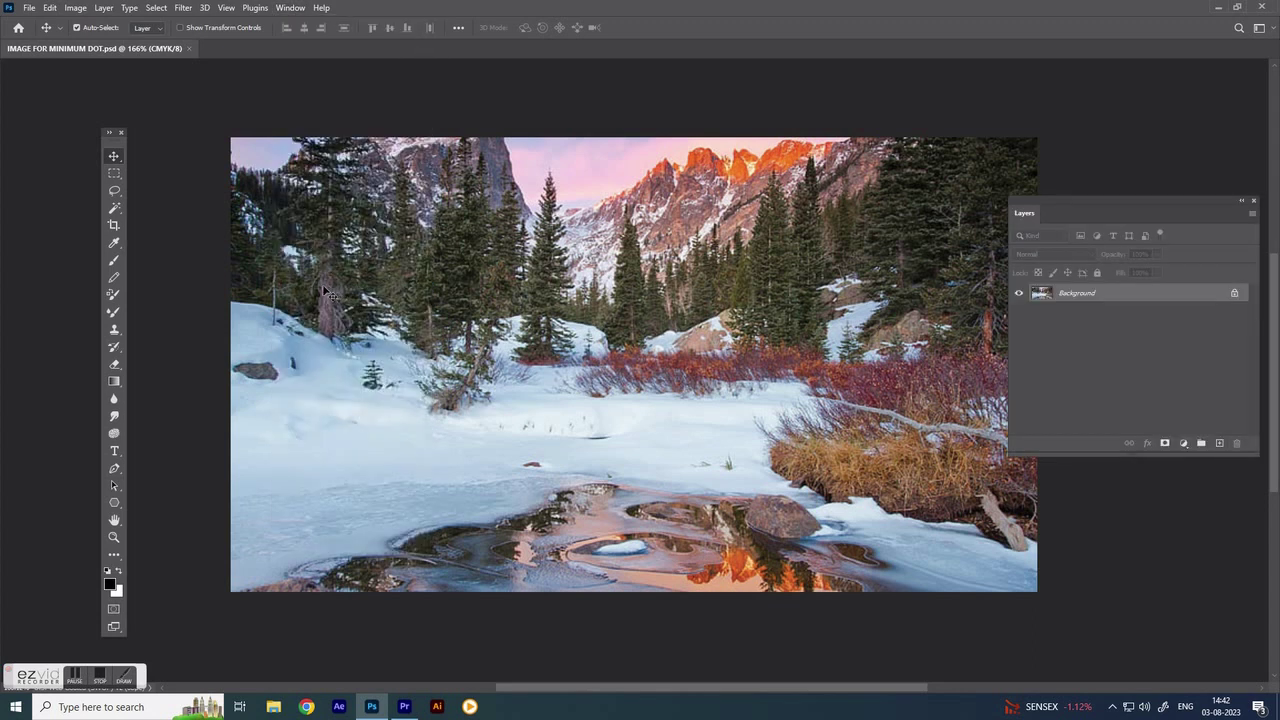
click(291, 8)
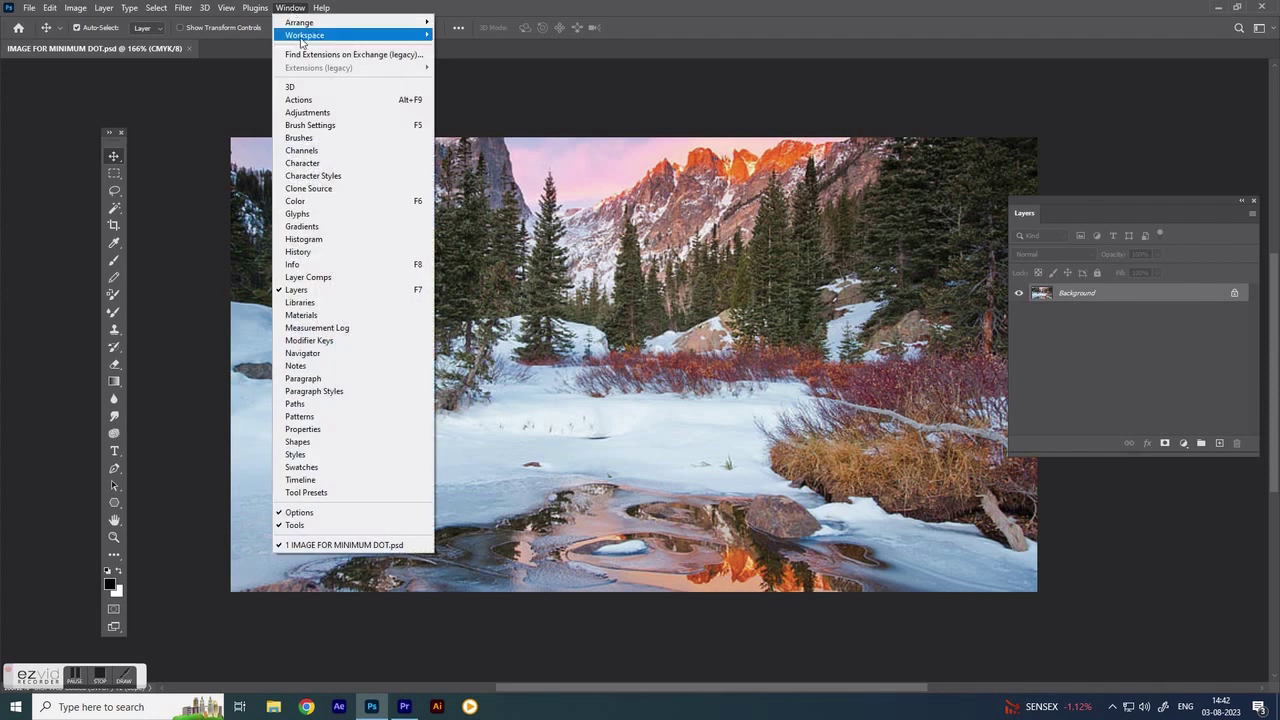
click(308, 265)
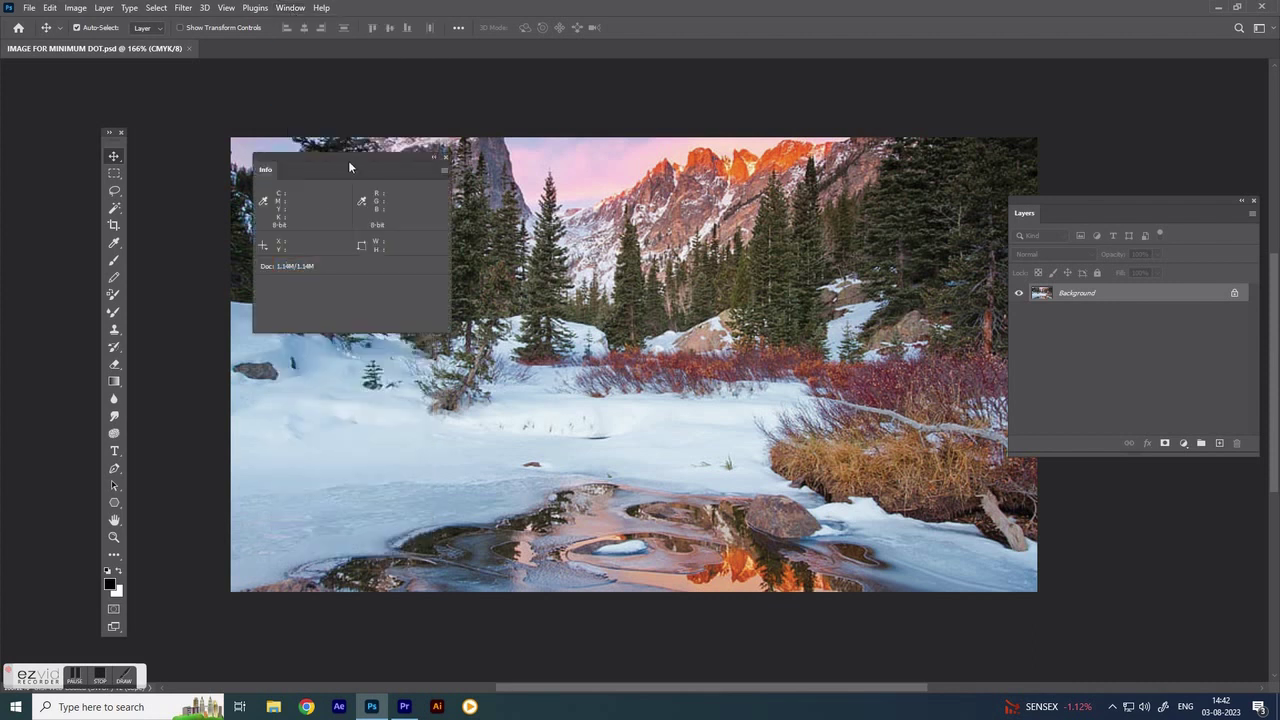
Duplicate the Background layer as Background copy, moving the Info and Layers panels aside.
drag(349, 165, 310, 146)
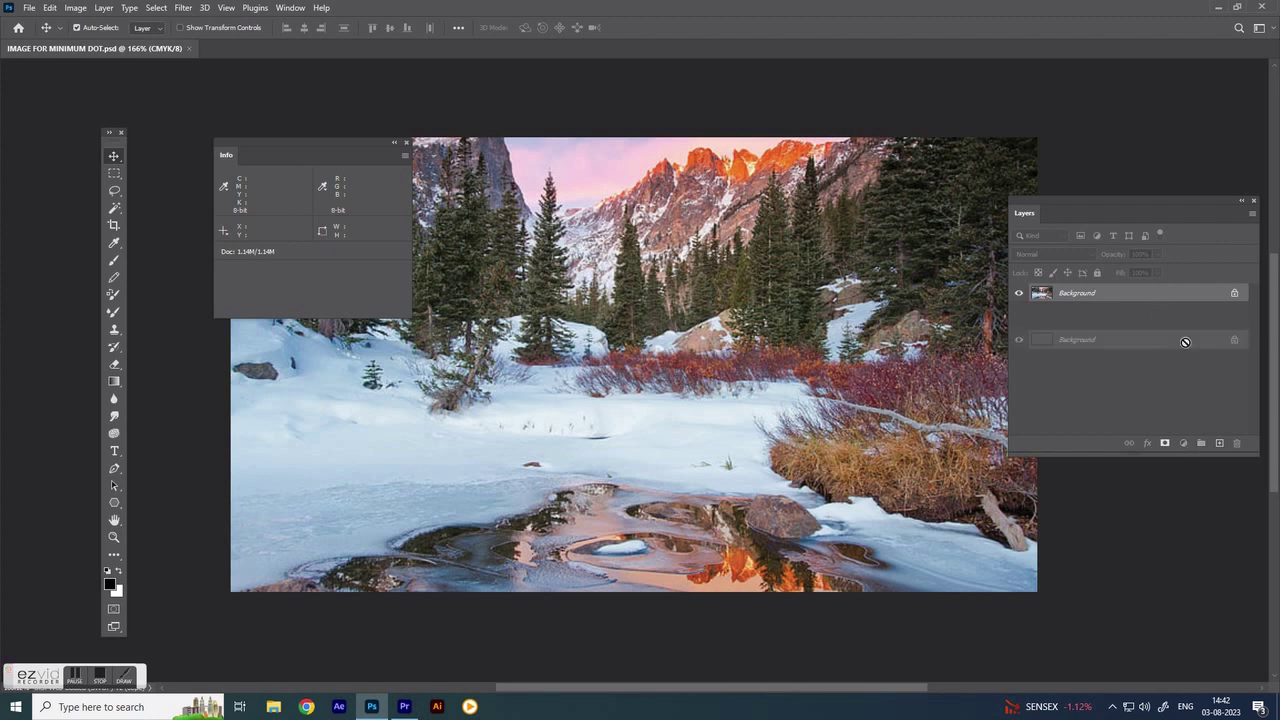
drag(1157, 296, 1220, 443)
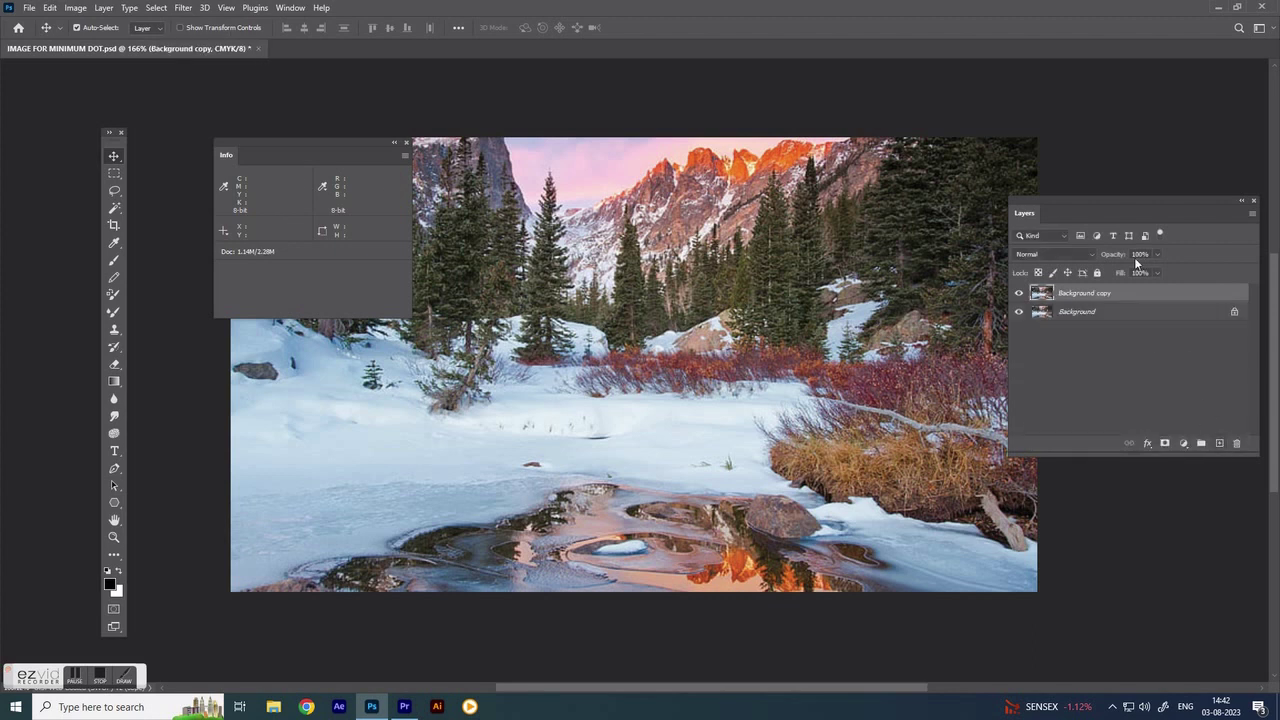
drag(1113, 200, 1107, 255)
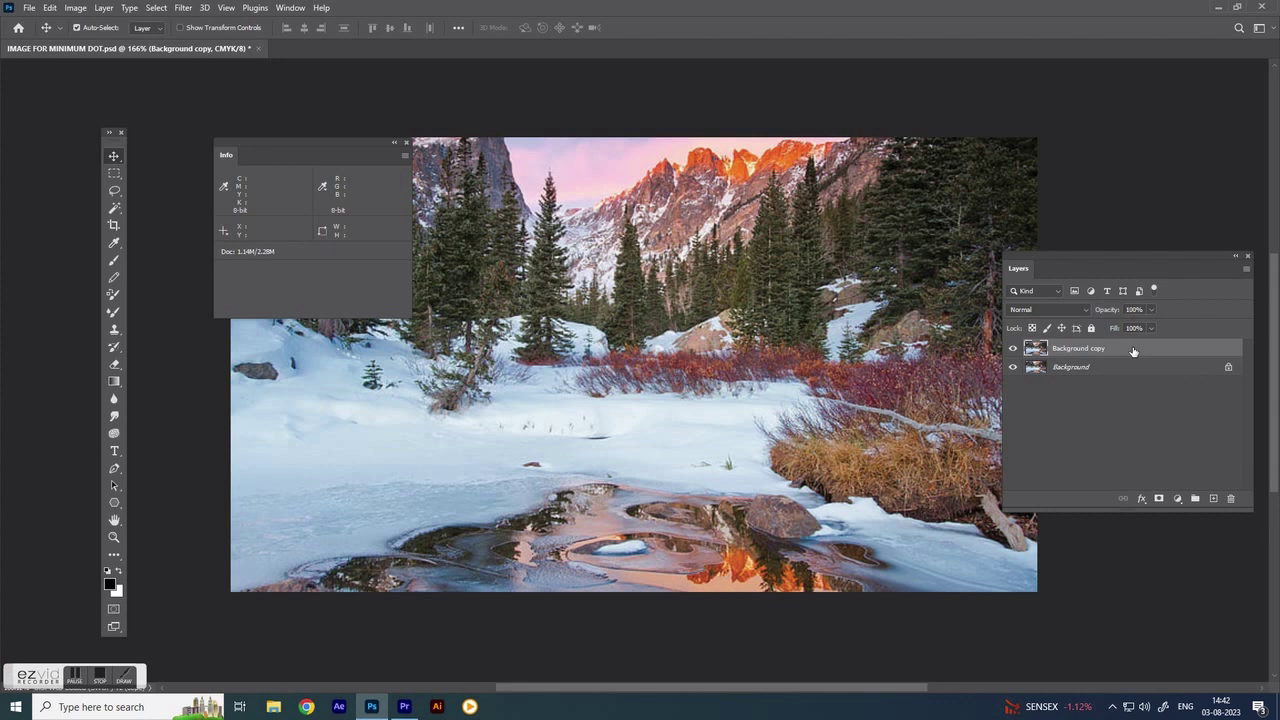
click(1178, 499)
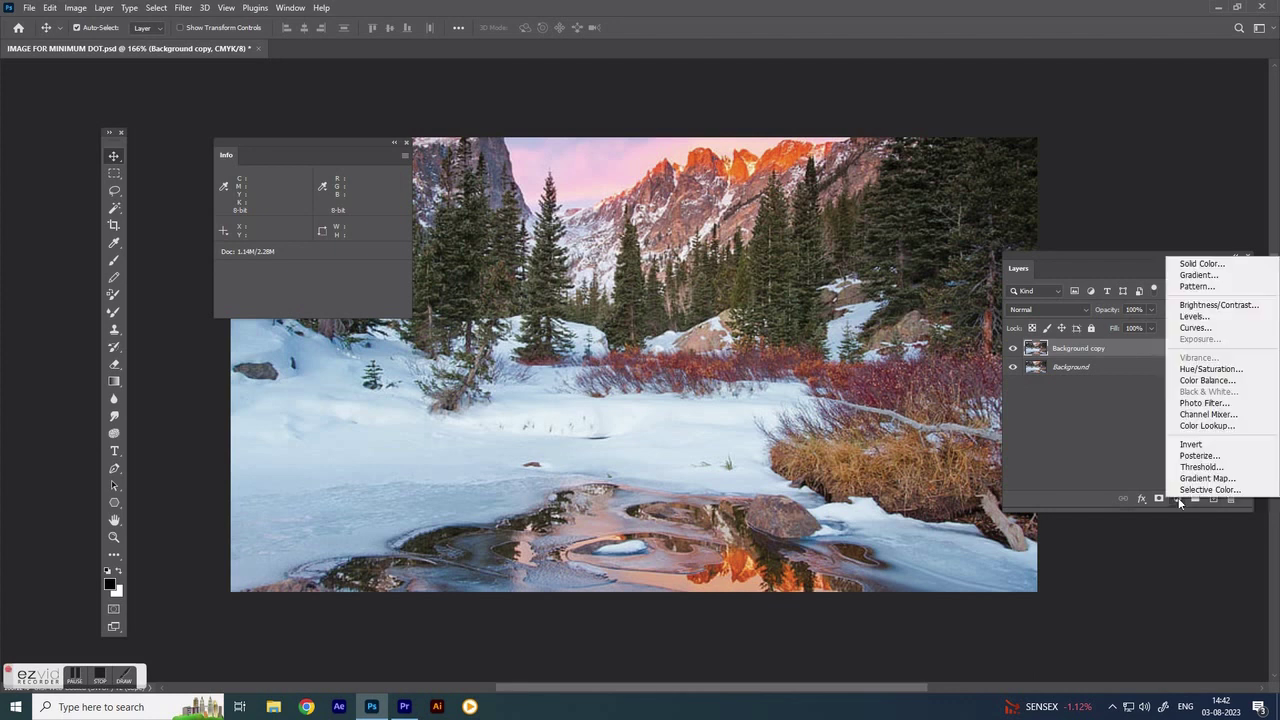
Add a Curves adjustment layer, with its settings below the layers list.
click(1176, 328)
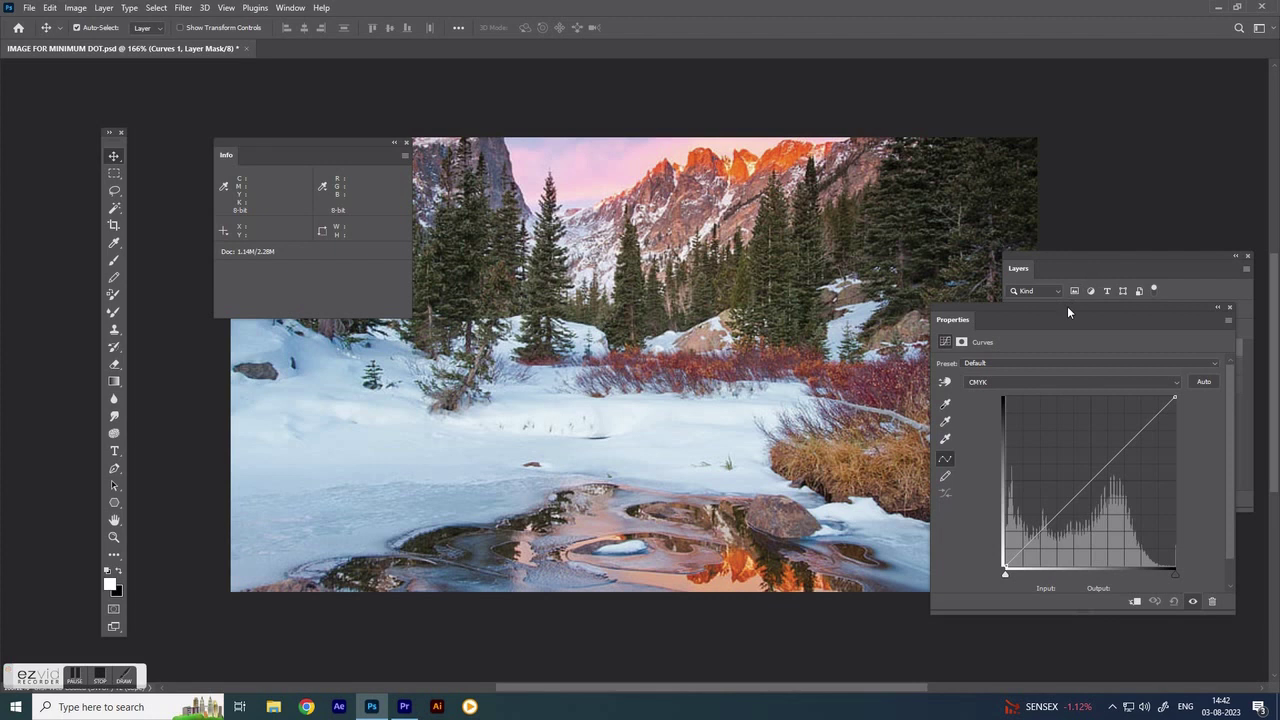
drag(1067, 313, 830, 259)
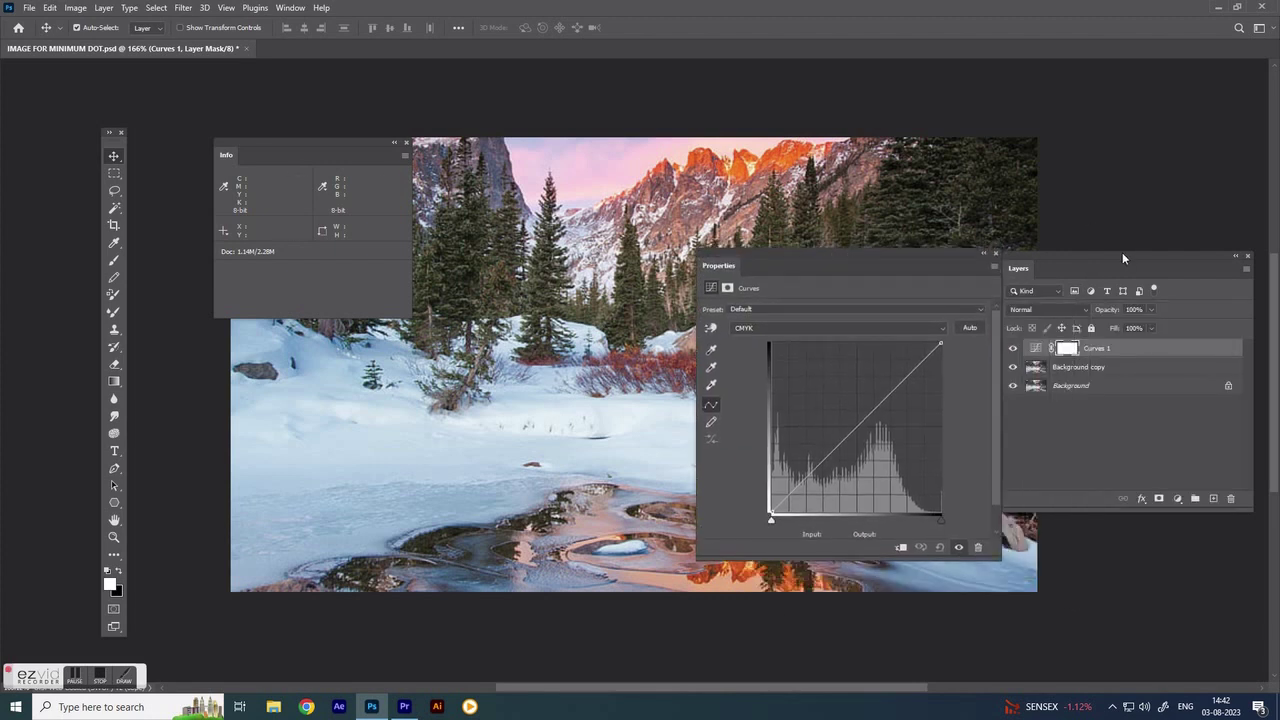
drag(1124, 258, 1113, 86)
mouse_move(934, 253)
mouse_down()
mouse_move(1075, 348)
mouse_move(1156, 295)
mouse_up()
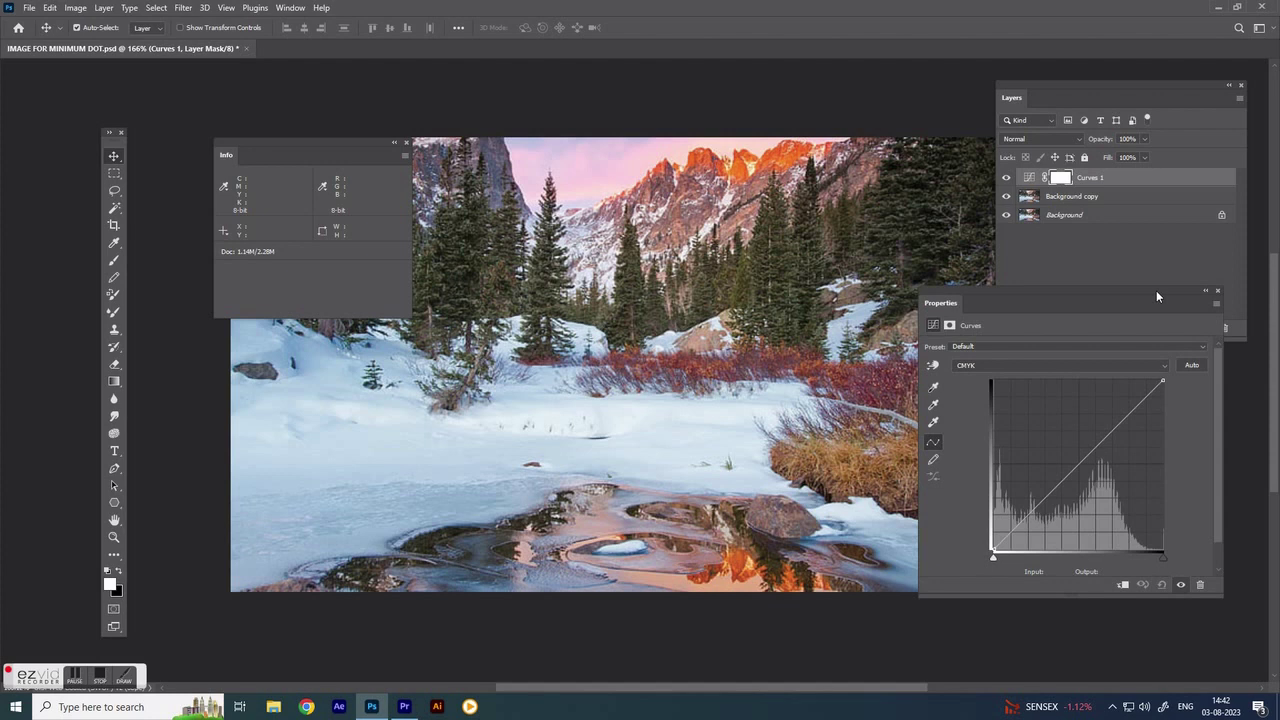
Add a midtone curve point at input 50, output 35.
click(1084, 456)
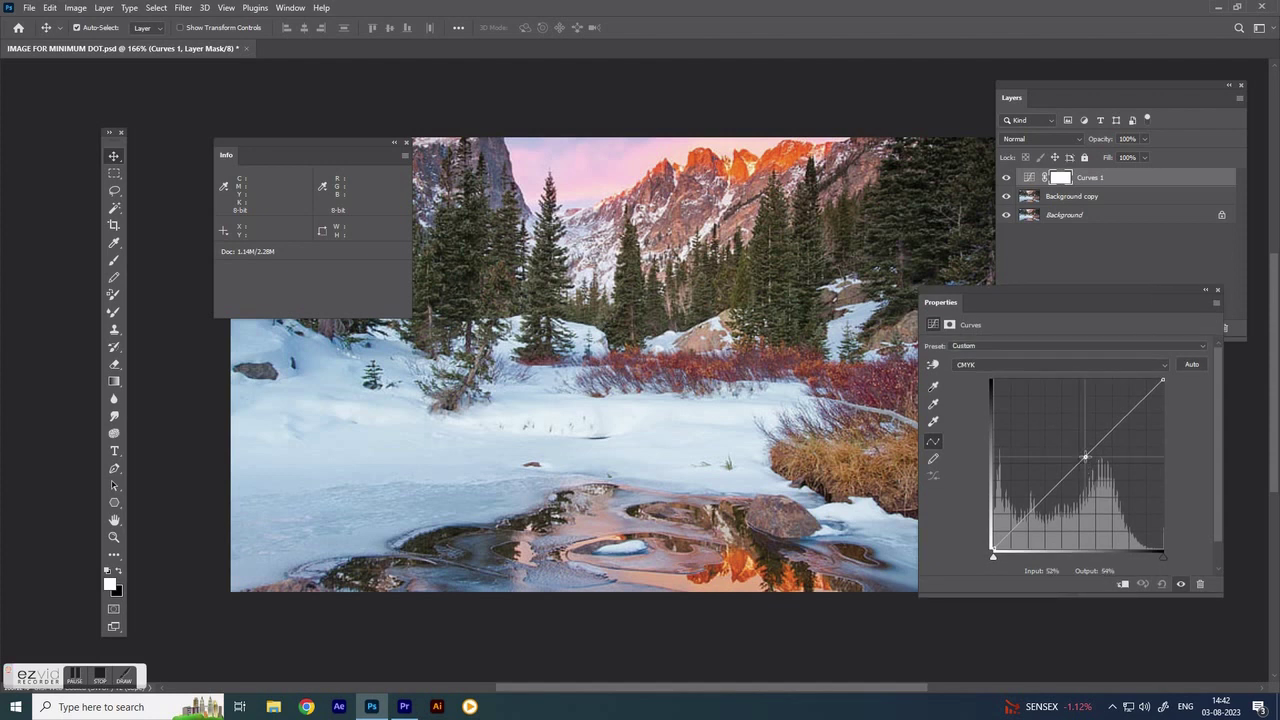
click(1054, 571)
text(50)
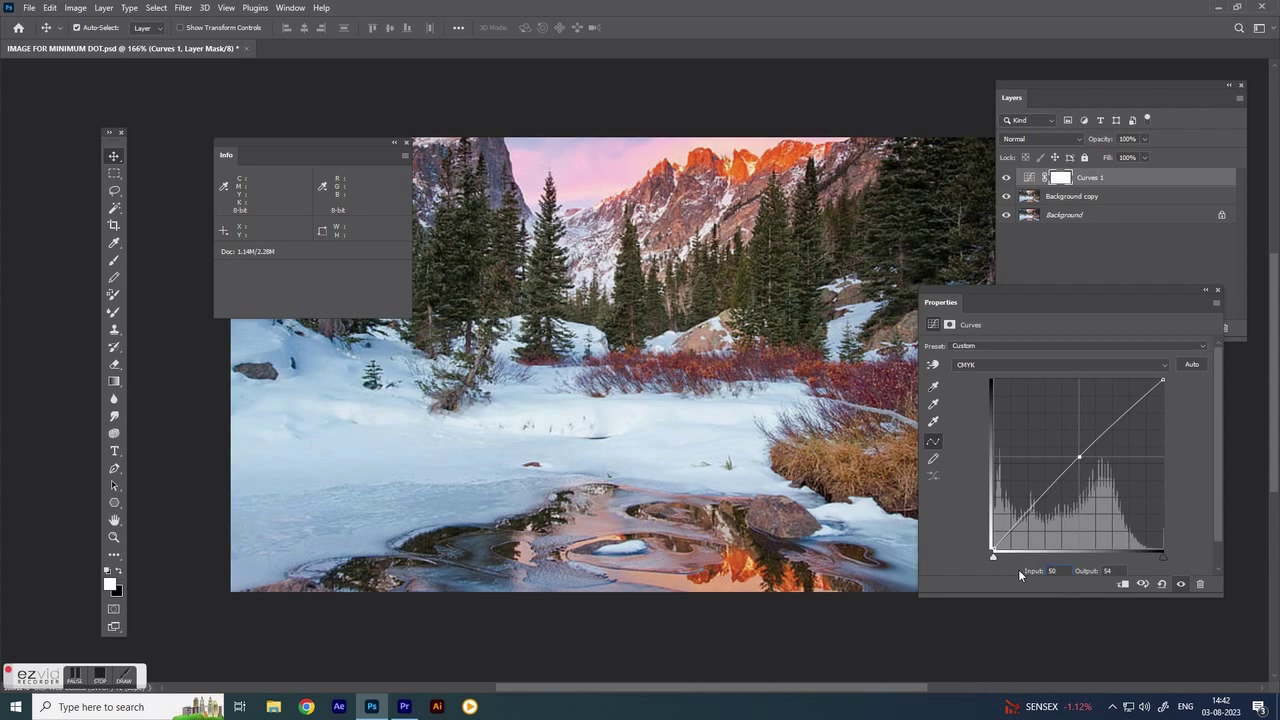
key(Tab)
text(35)
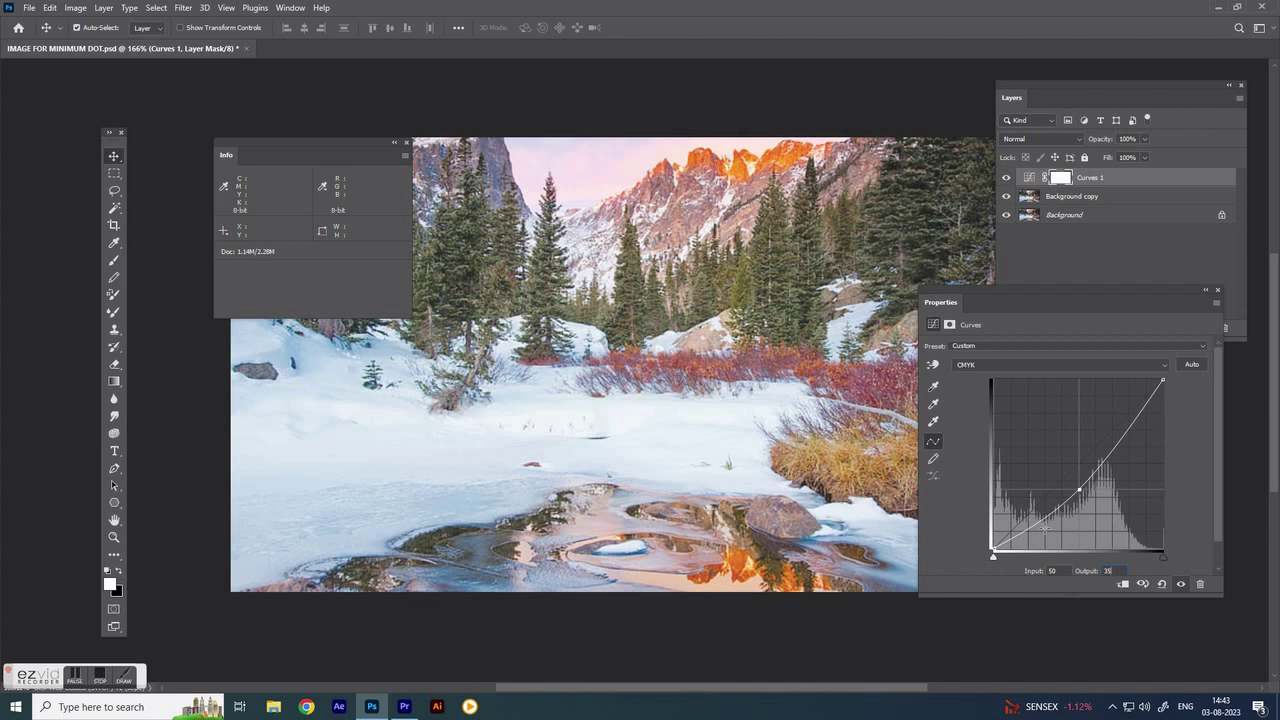
Add a shadow point on the curve at input 15, output 8.
click(1042, 517)
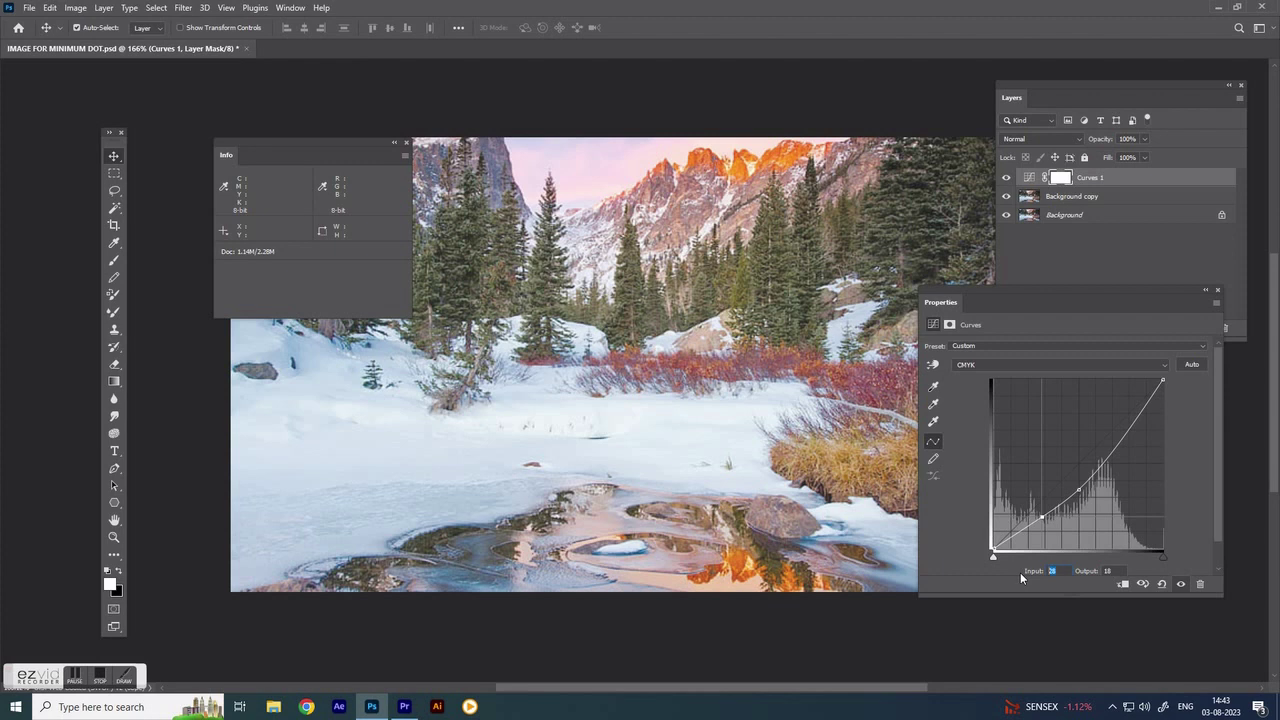
text(15)
key(Tab)
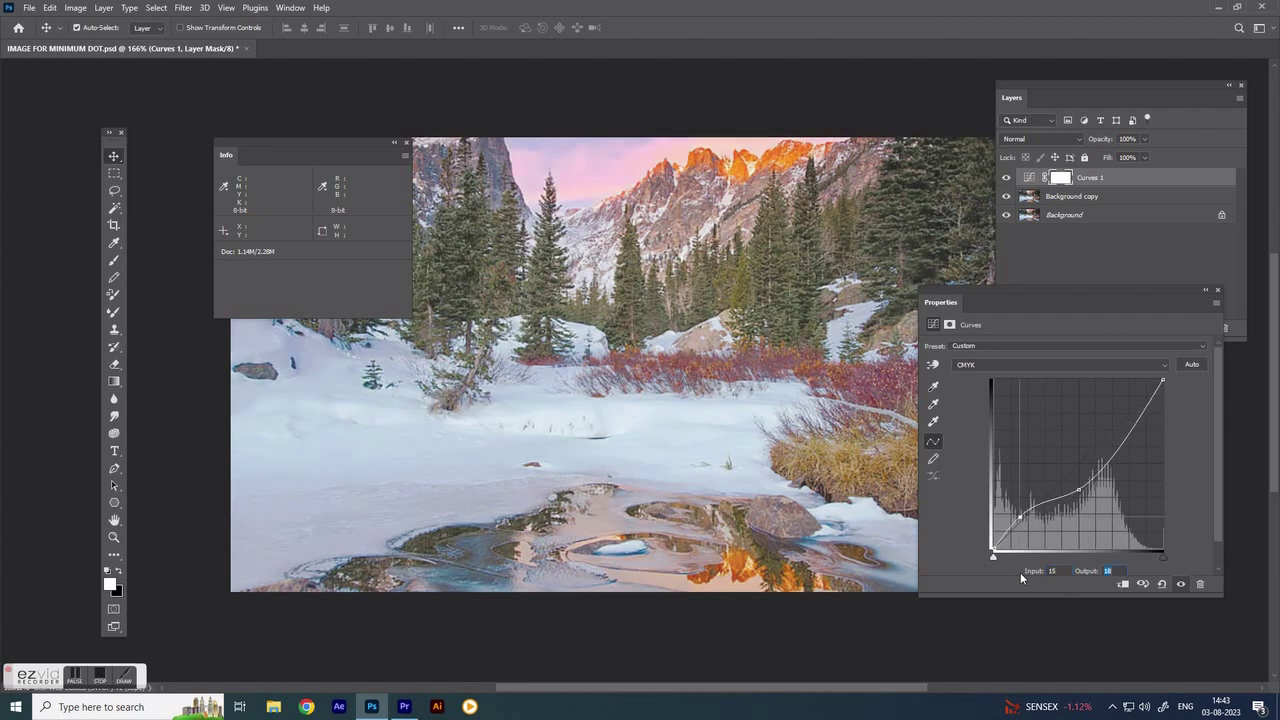
text(8)
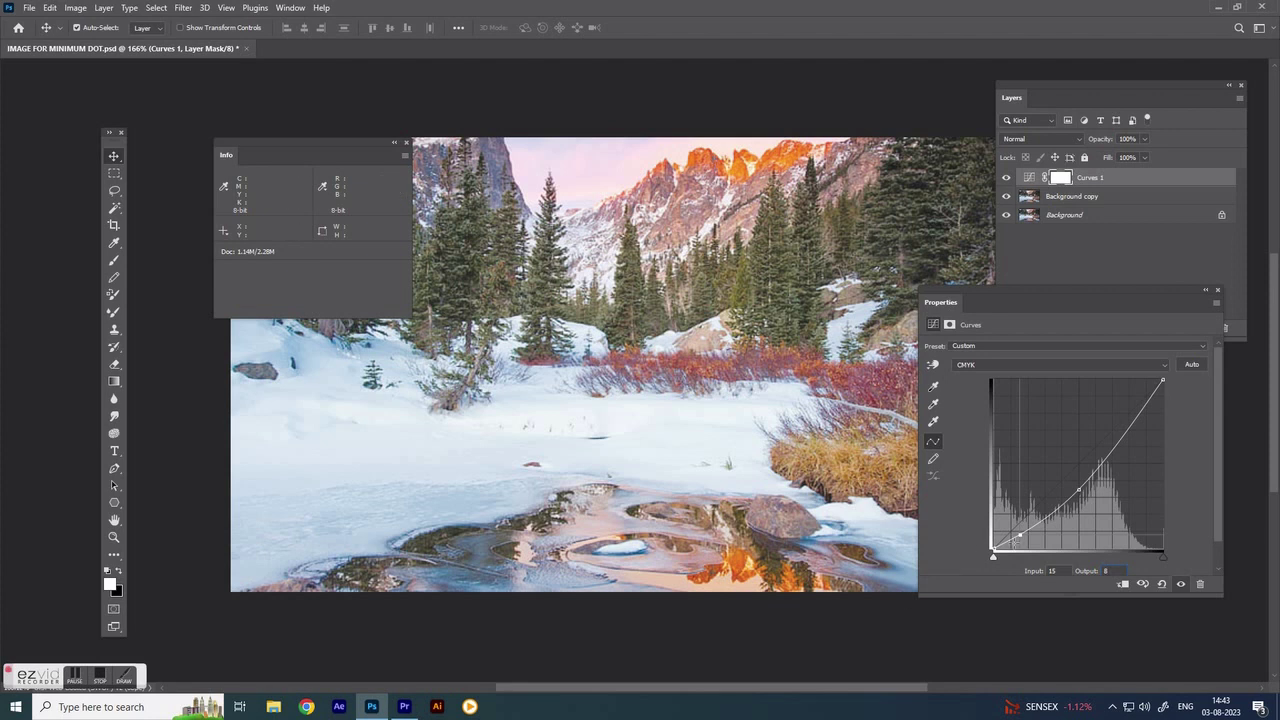
Pull the shadow end toward black and give the black point an output of 2.
drag(1019, 537, 1016, 572)
text(8)
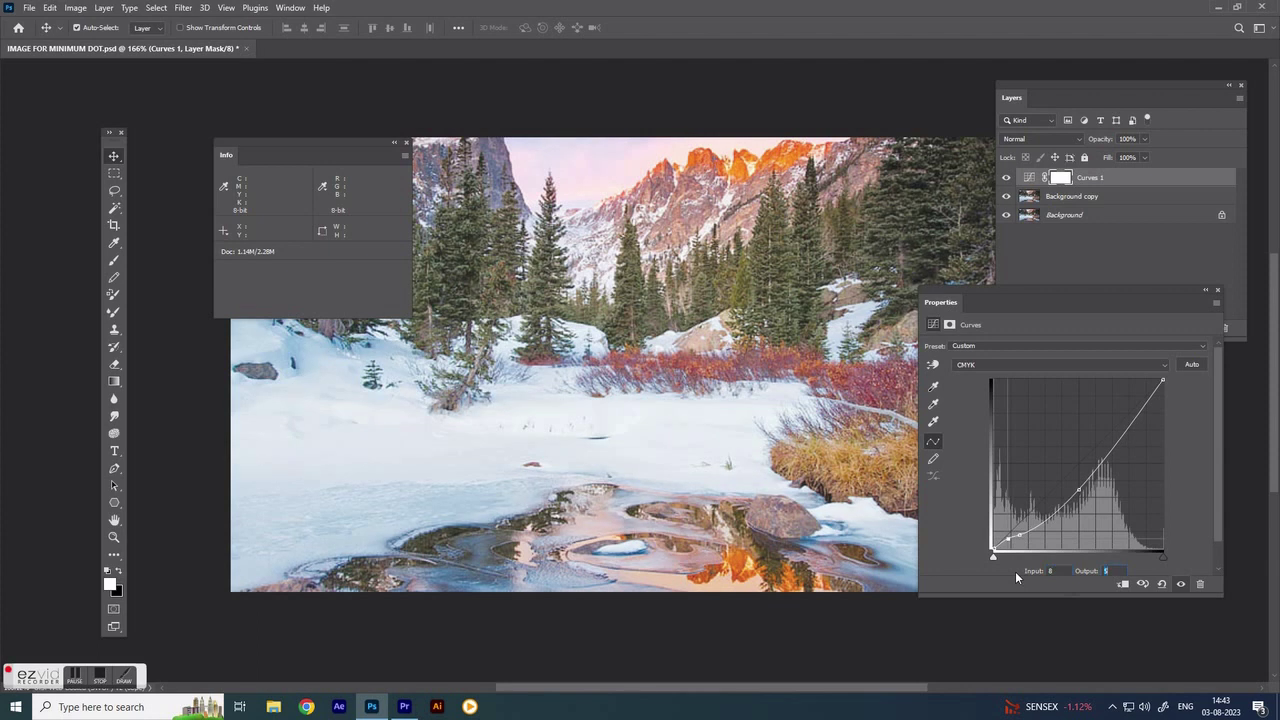
drag(1008, 539, 1003, 542)
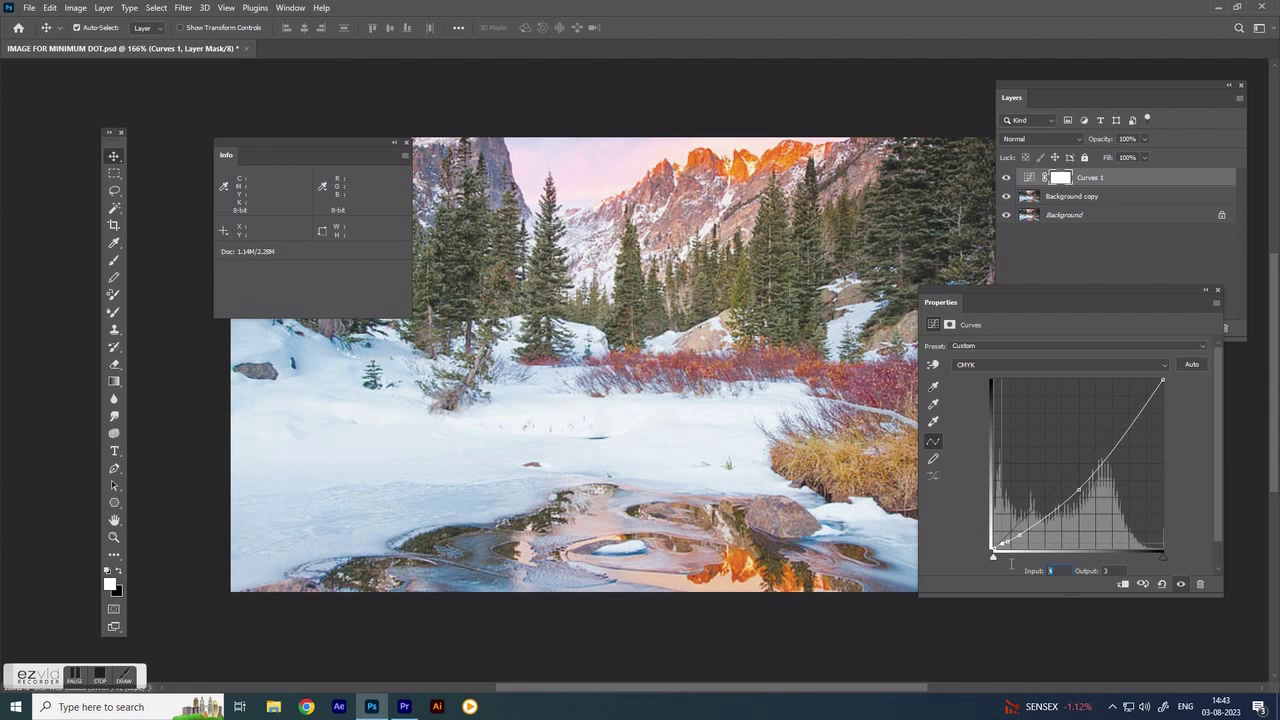
text(2)
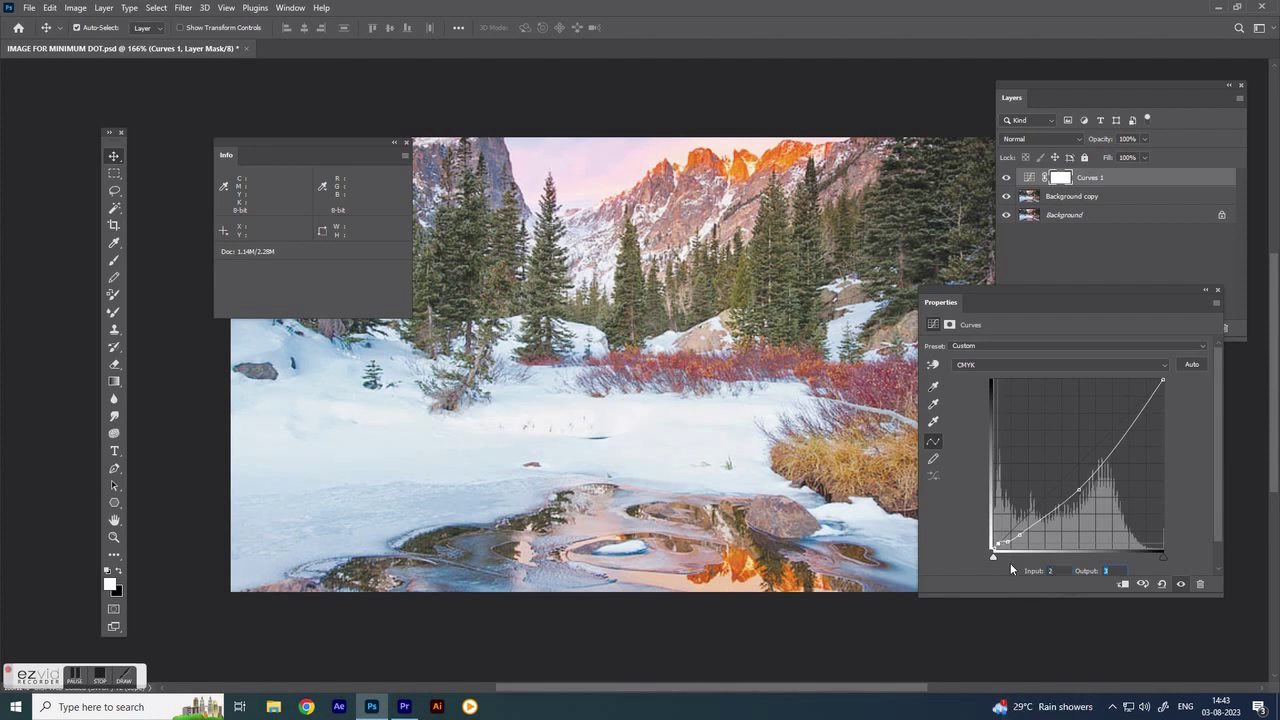
text(2)
drag(995, 546, 991, 550)
text(2)
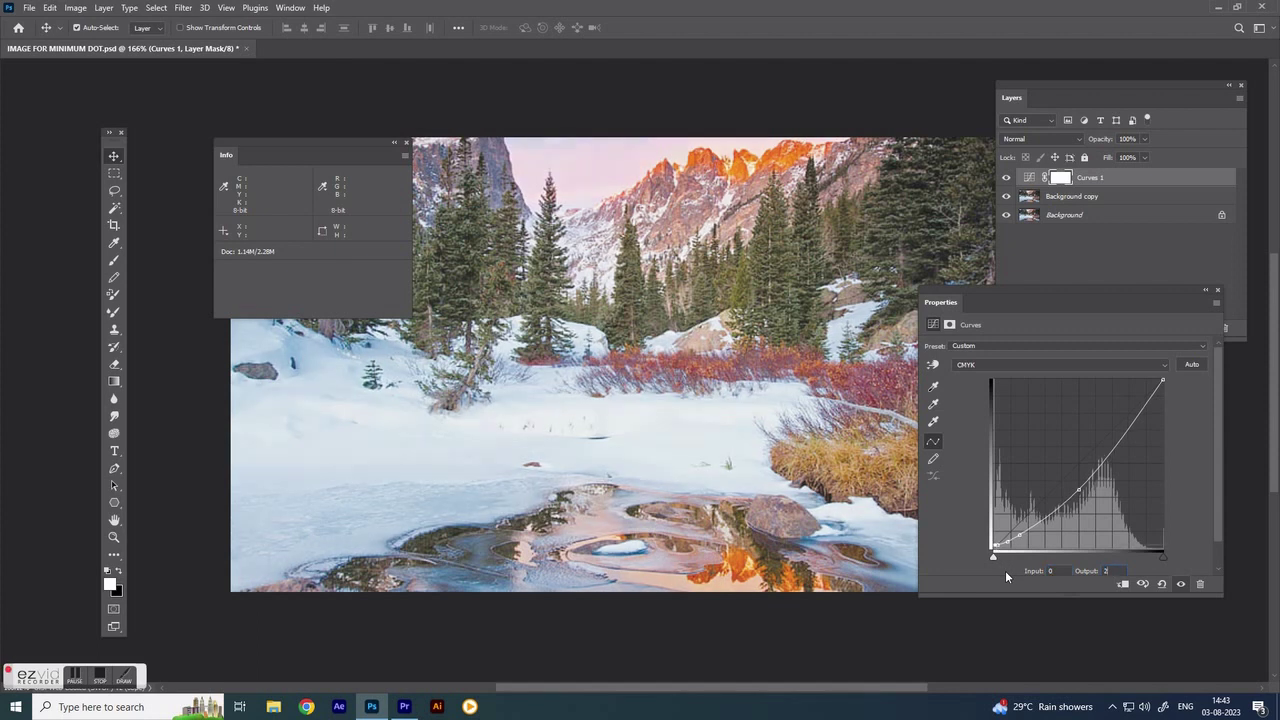
Close the Curves settings and toggle Curves 1 to compare, leaving it hidden with Background copy active.
click(1182, 557)
click(1218, 296)
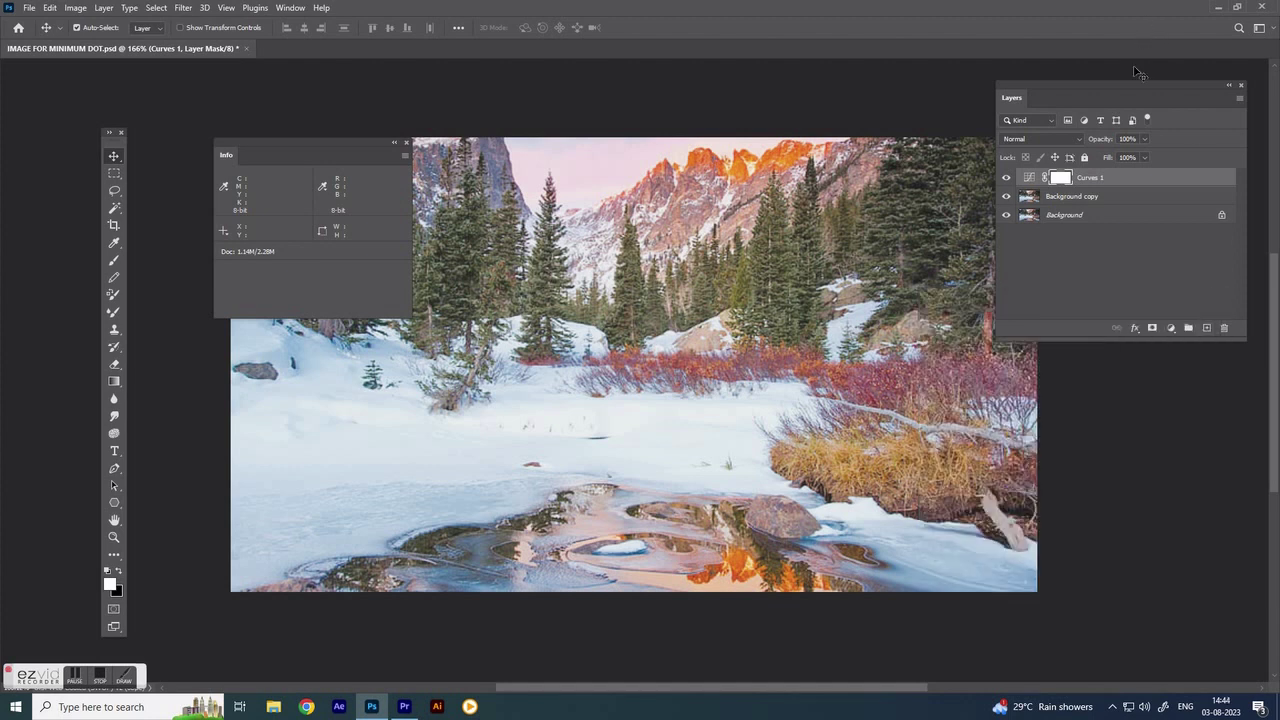
mouse_move(1132, 83)
mouse_down()
mouse_move(1104, 210)
mouse_move(1128, 234)
mouse_up()
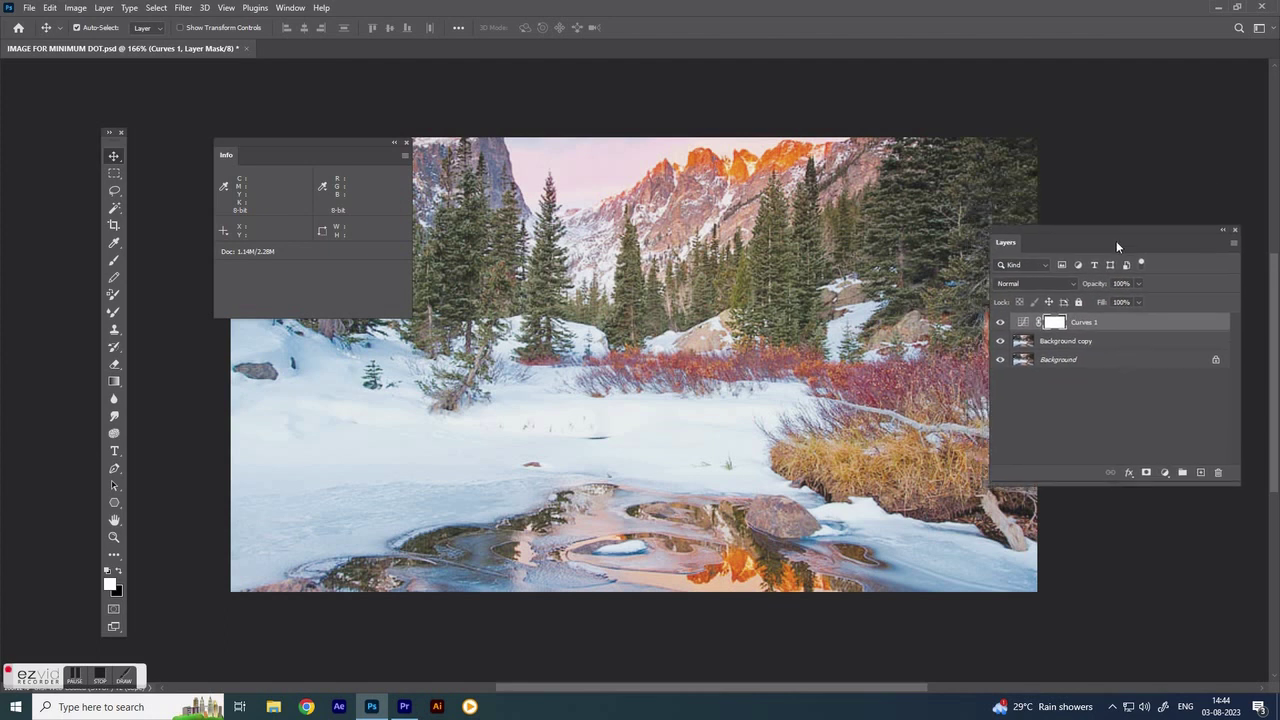
click(1000, 323)
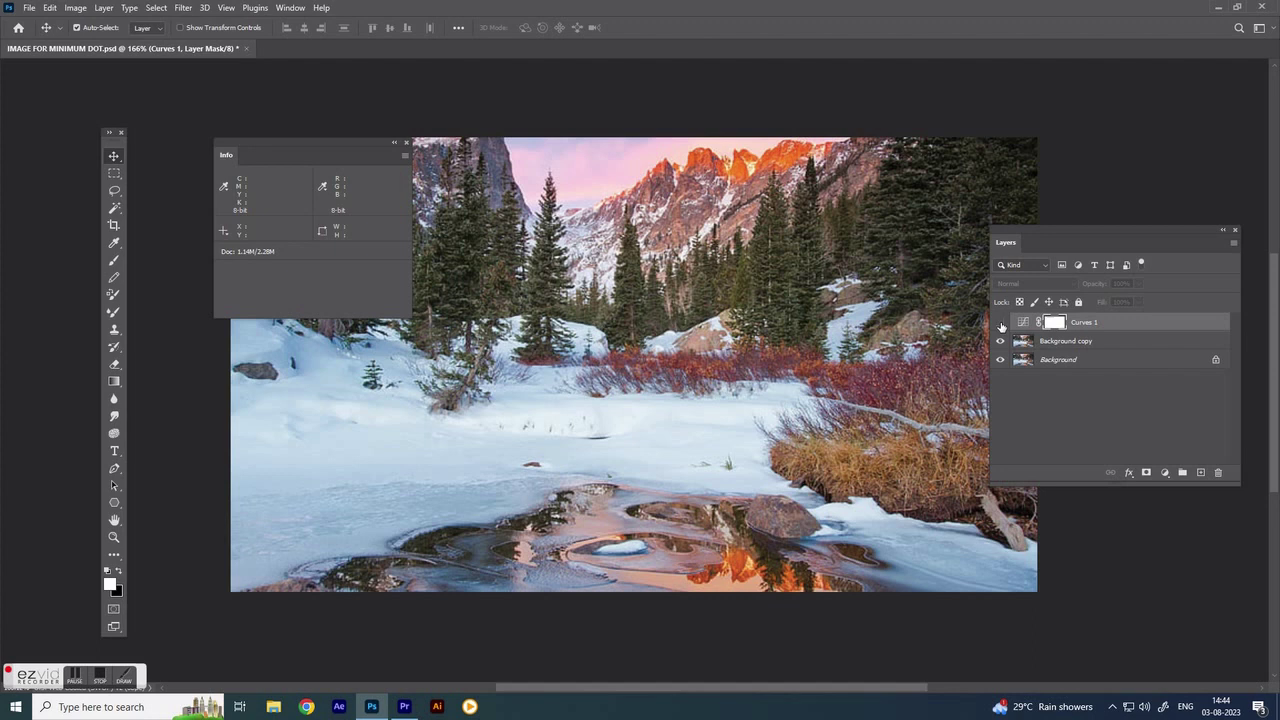
click(1000, 323)
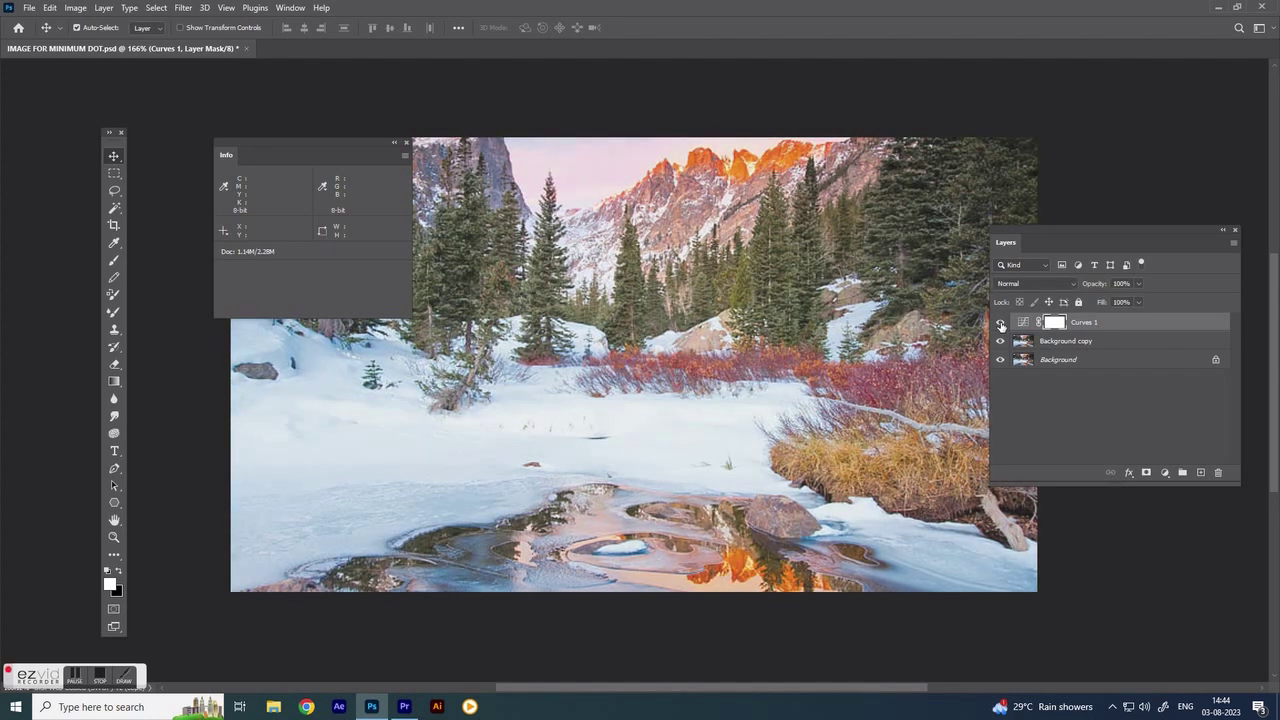
click(1000, 323)
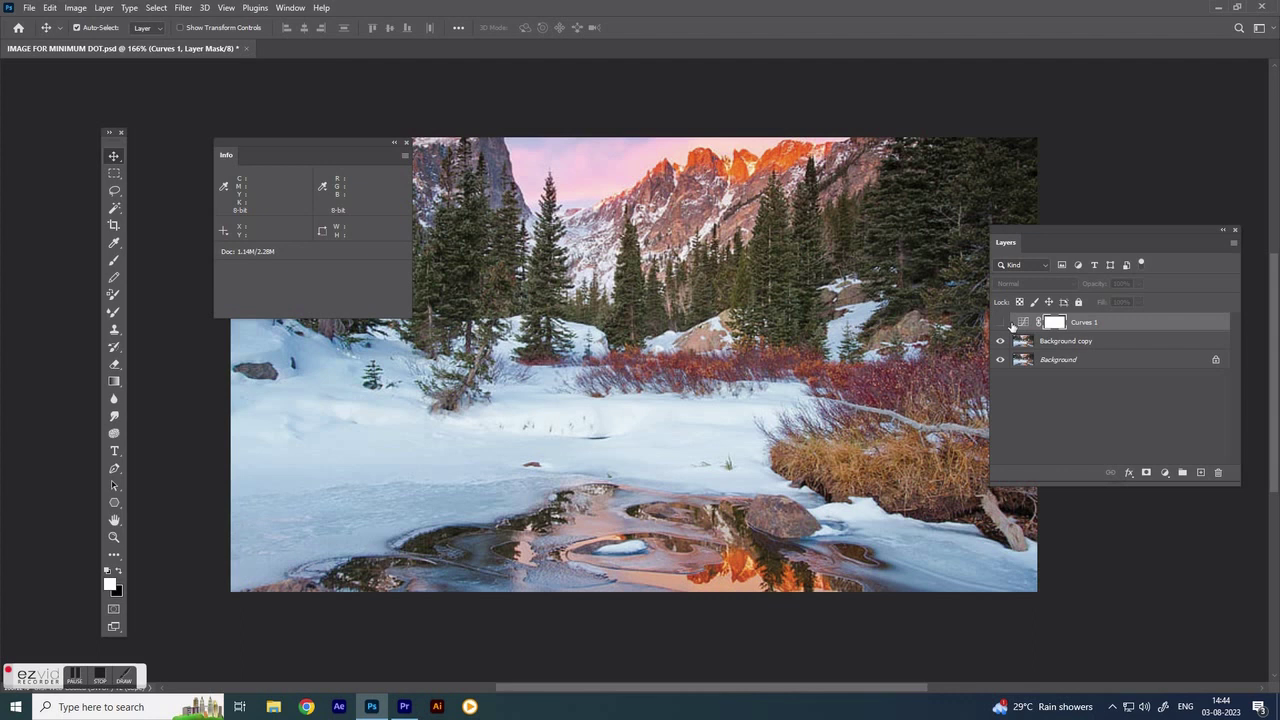
click(1113, 343)
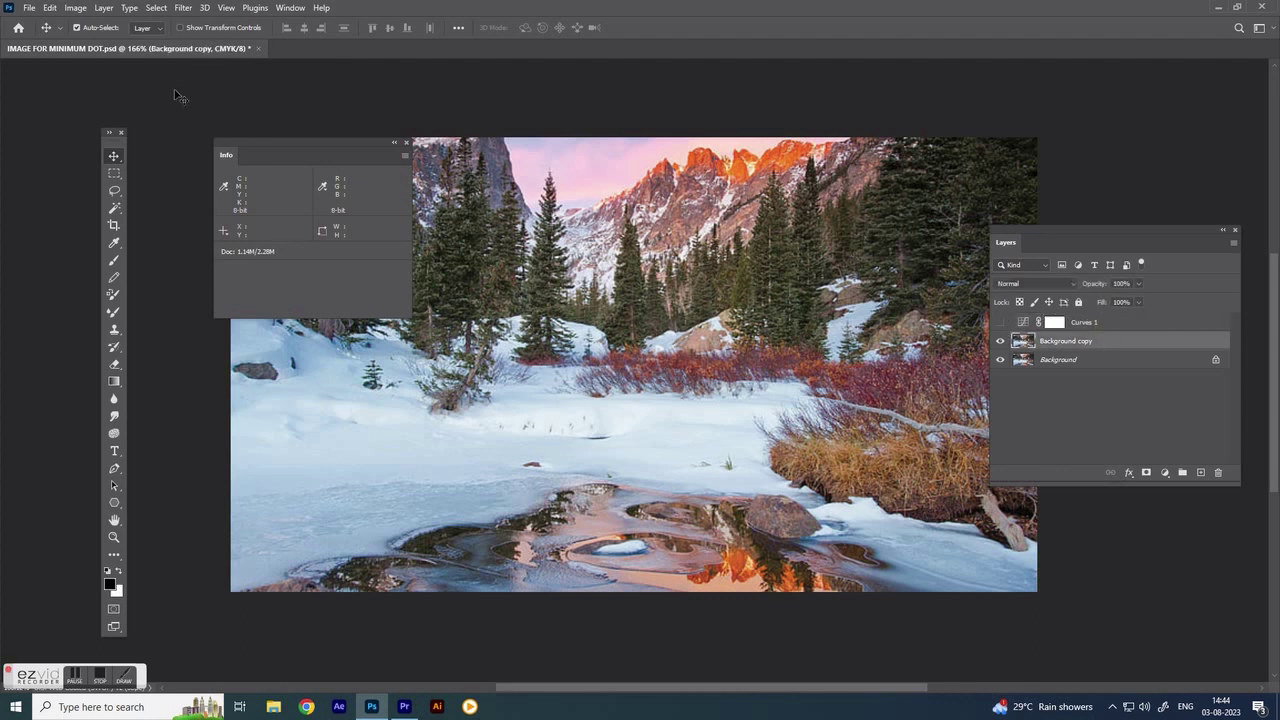
Open the swatches.psd file.
click(27, 9)
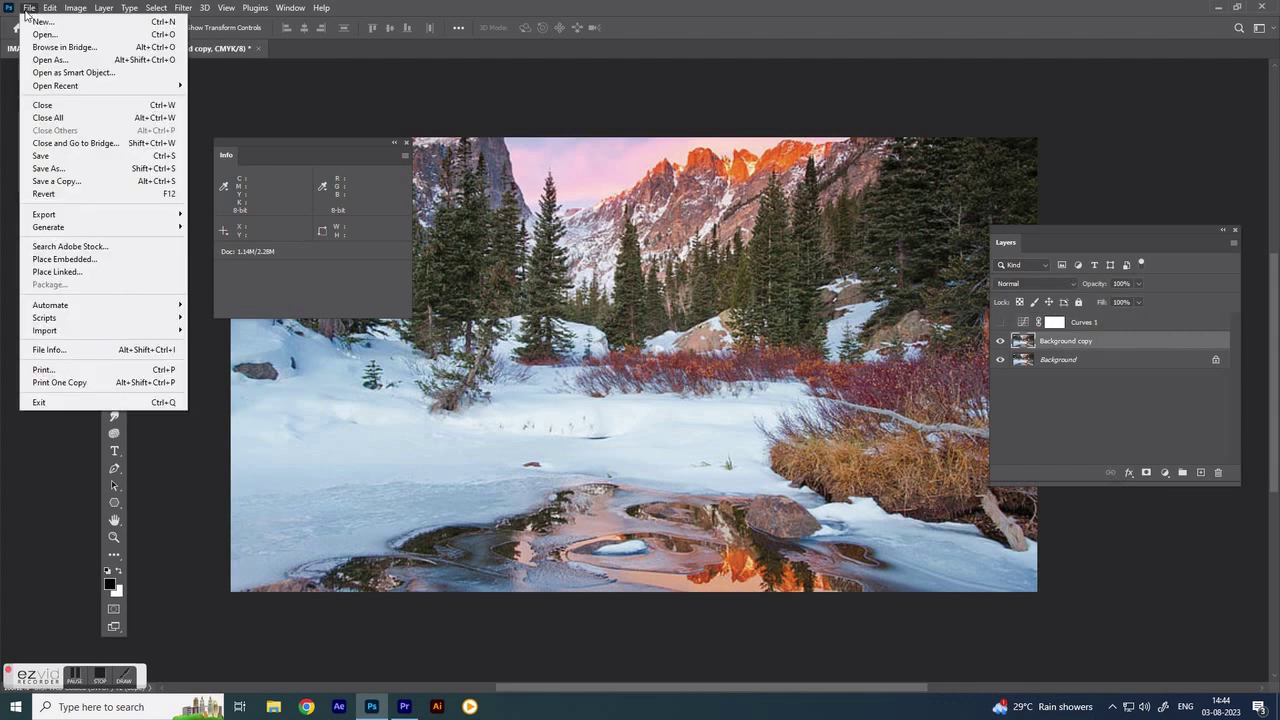
click(41, 35)
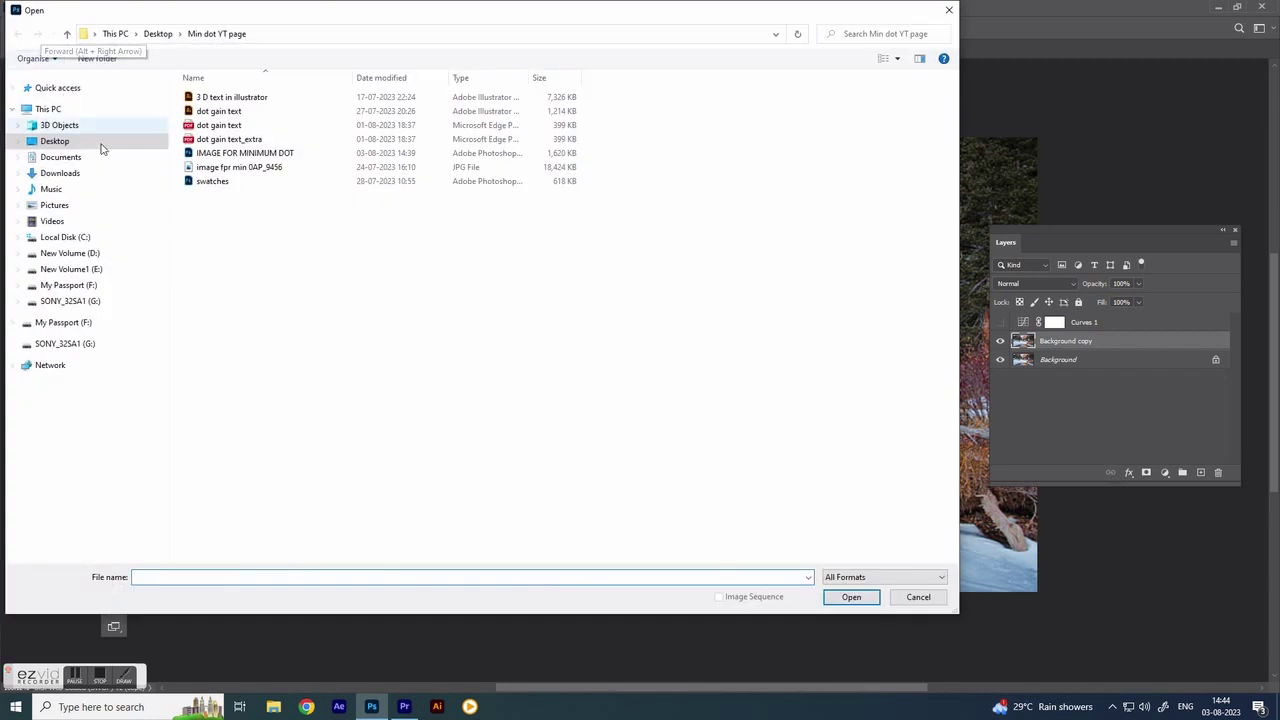
click(213, 182)
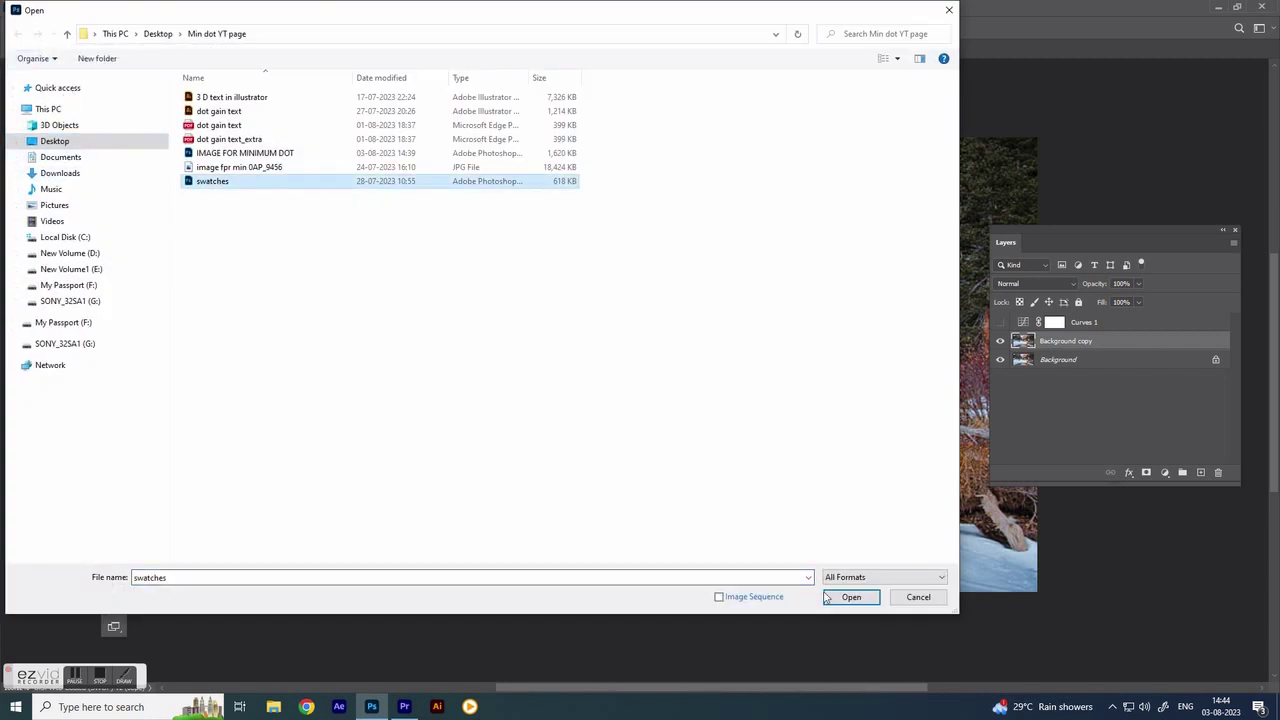
click(827, 598)
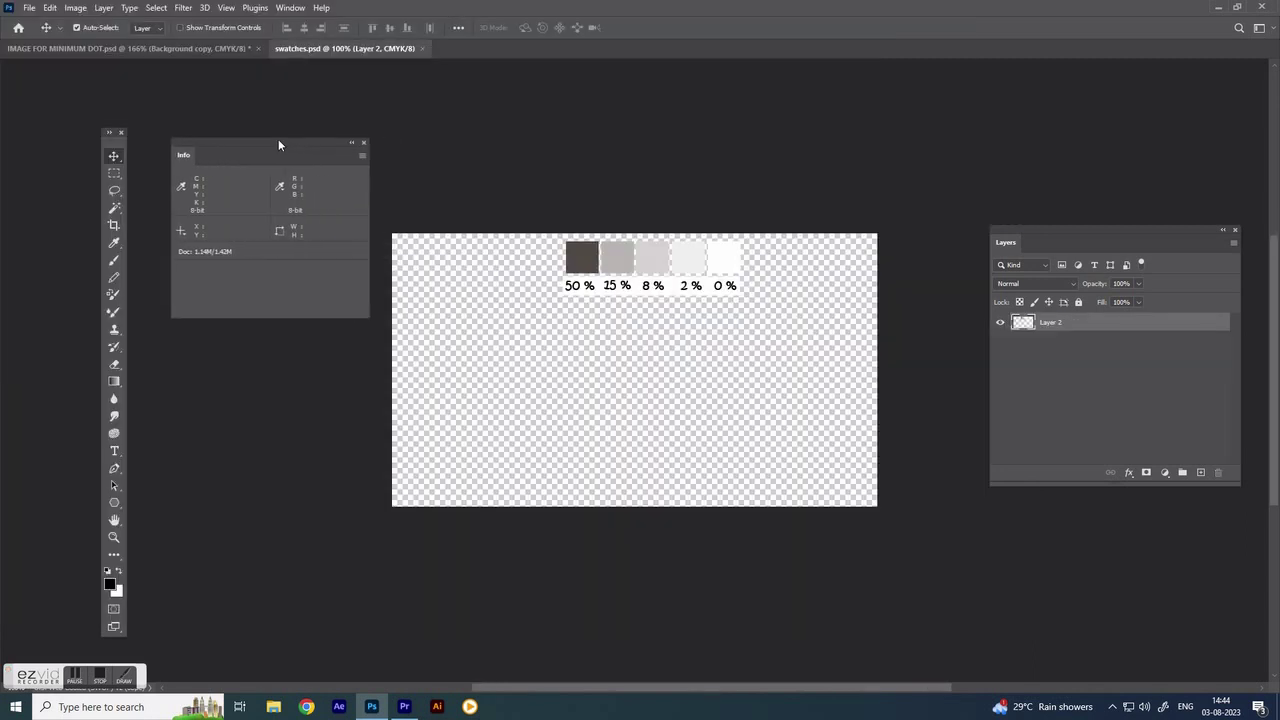
Copy the whole swatches canvas and paste it in place into the landscape.
click(157, 8)
click(165, 23)
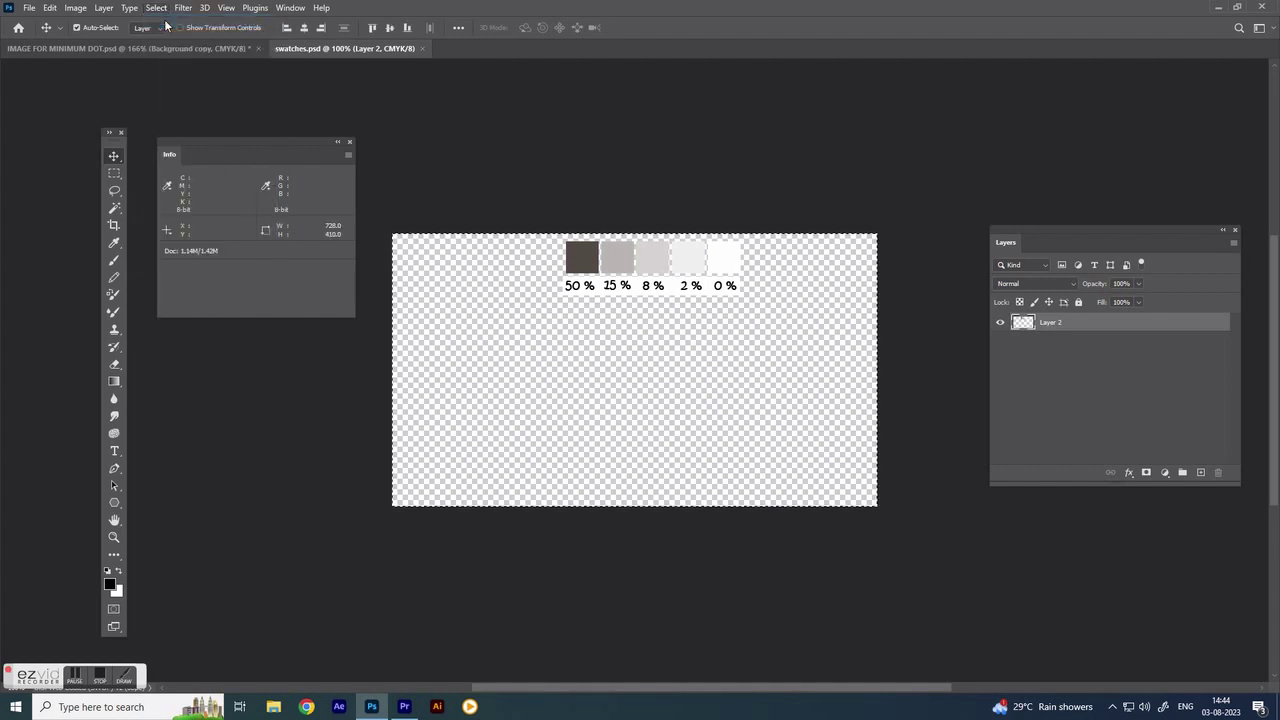
click(49, 8)
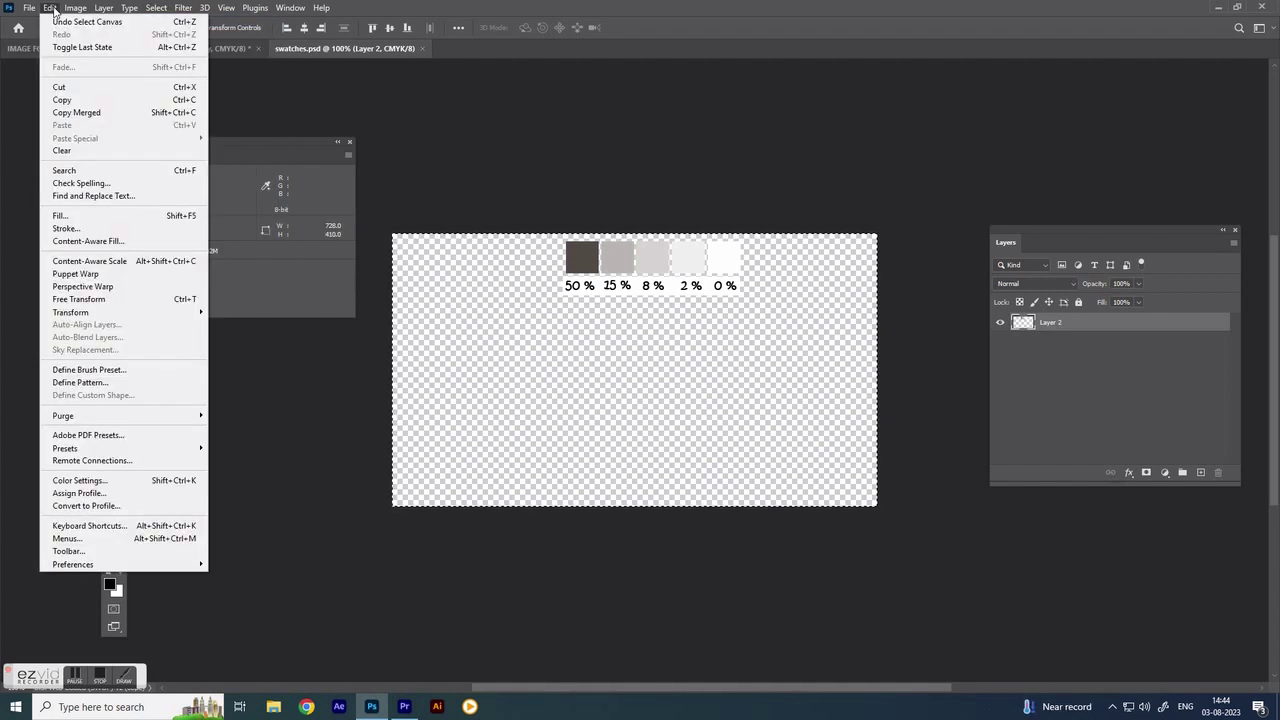
click(63, 100)
click(234, 47)
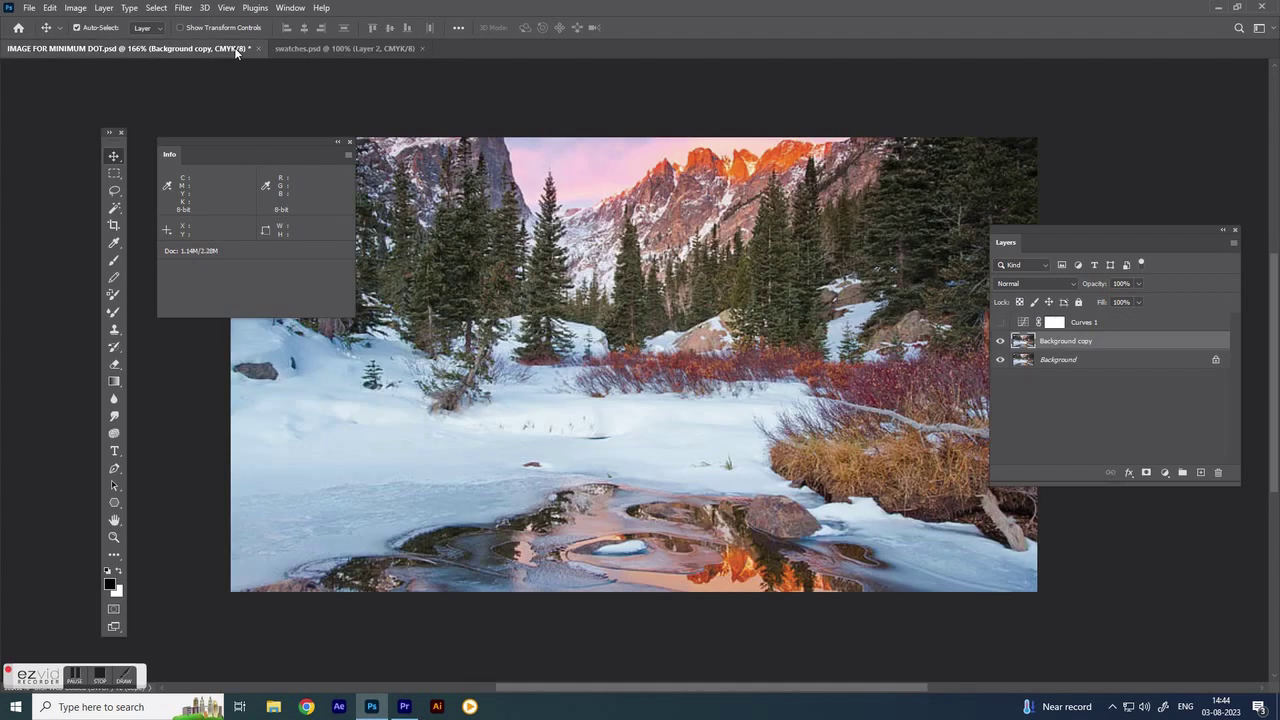
click(49, 8)
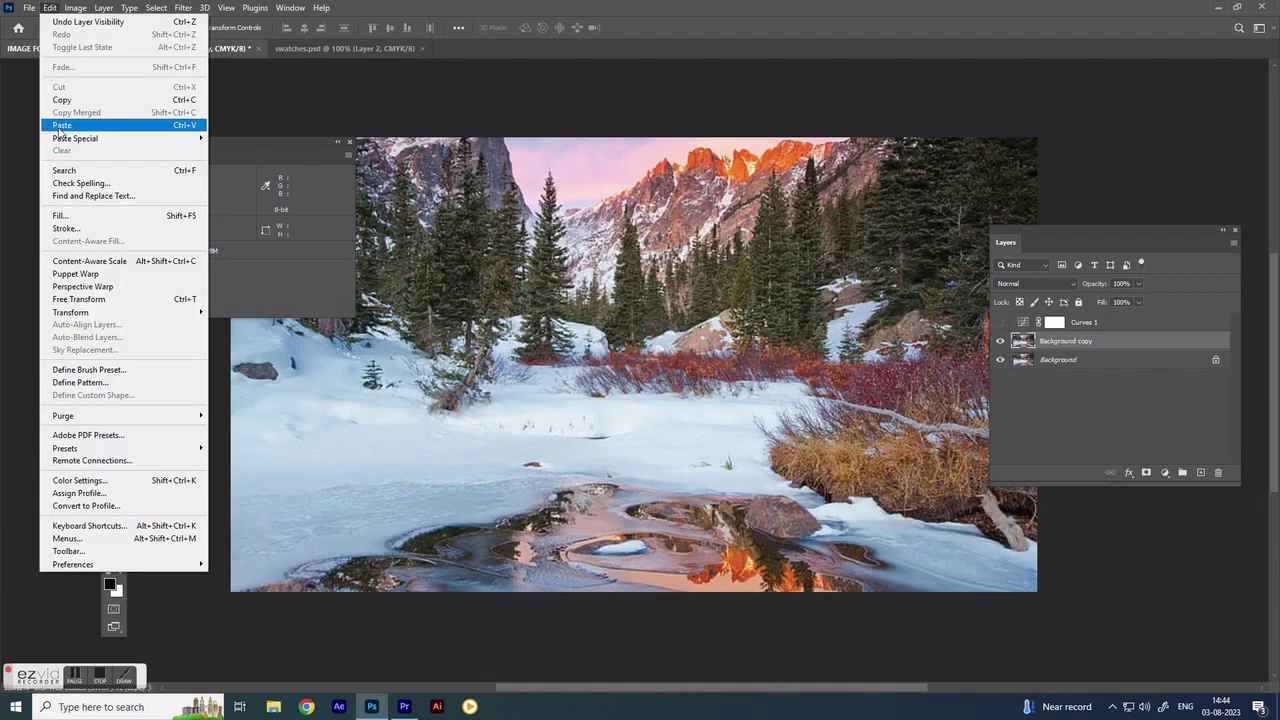
mouse_move(75, 138)
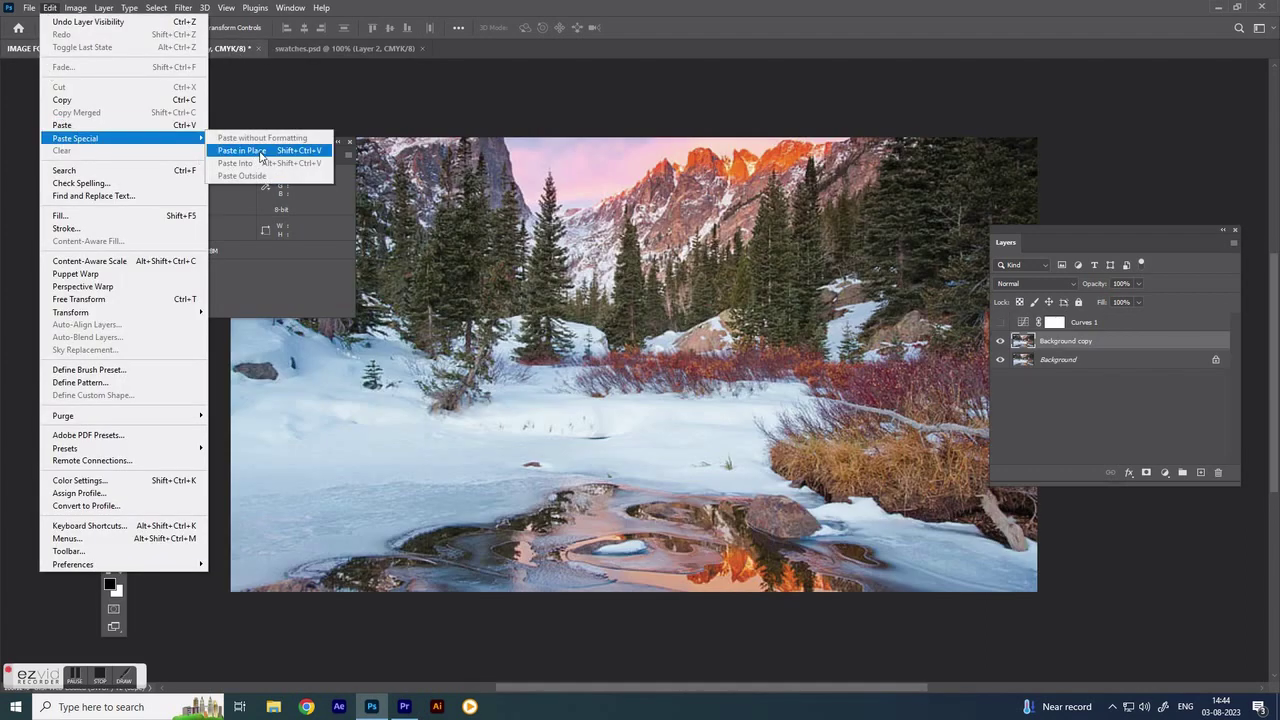
click(260, 155)
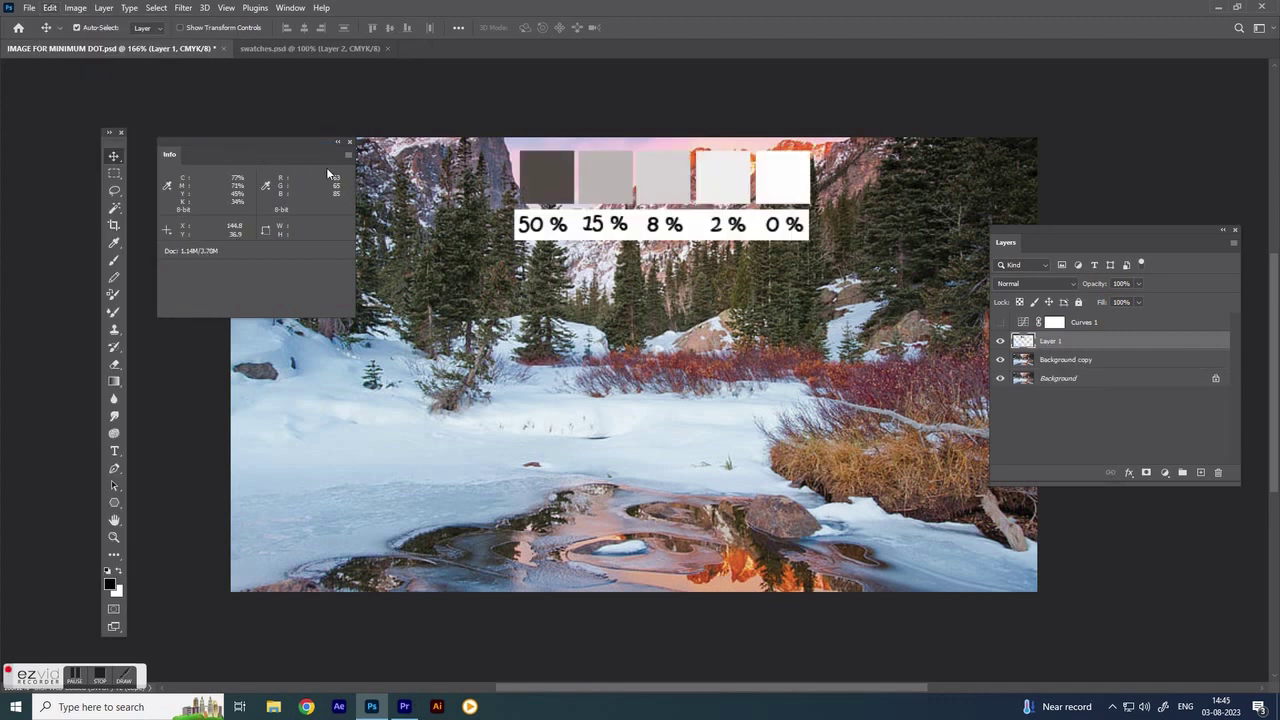
Switch to the Color Sampler tool.
drag(241, 146, 392, 148)
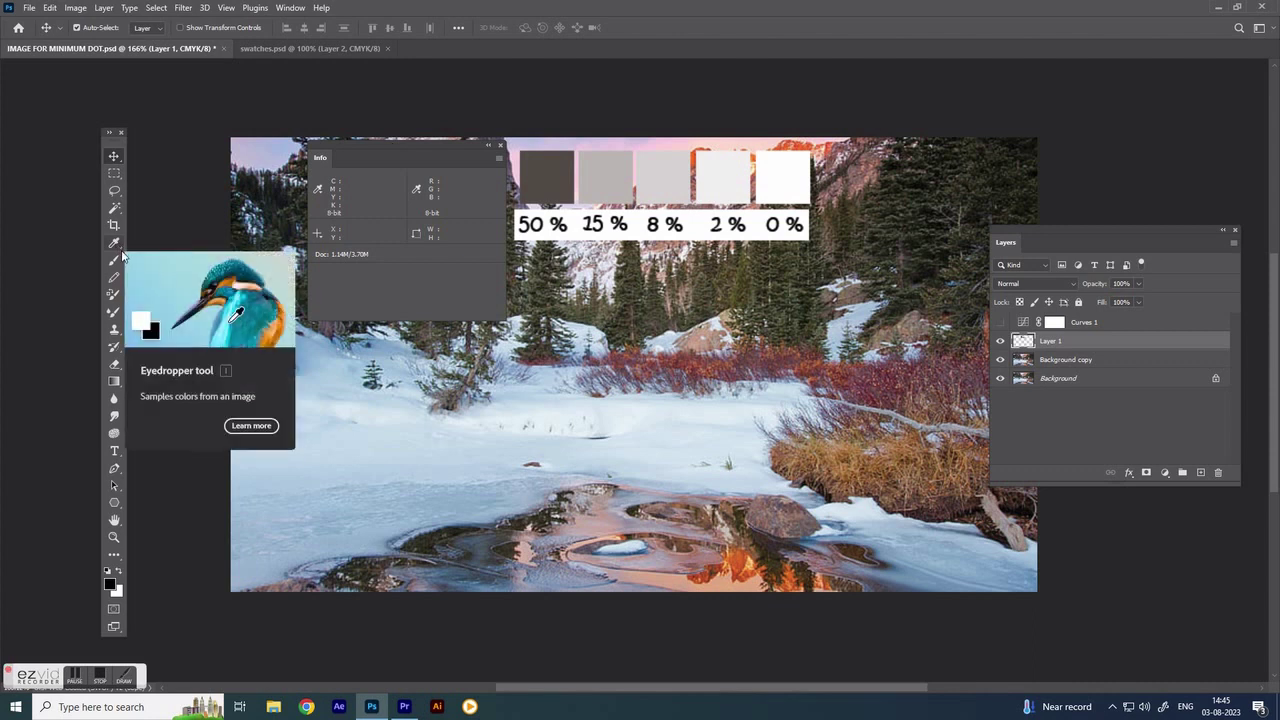
click(118, 248)
right_click(118, 246)
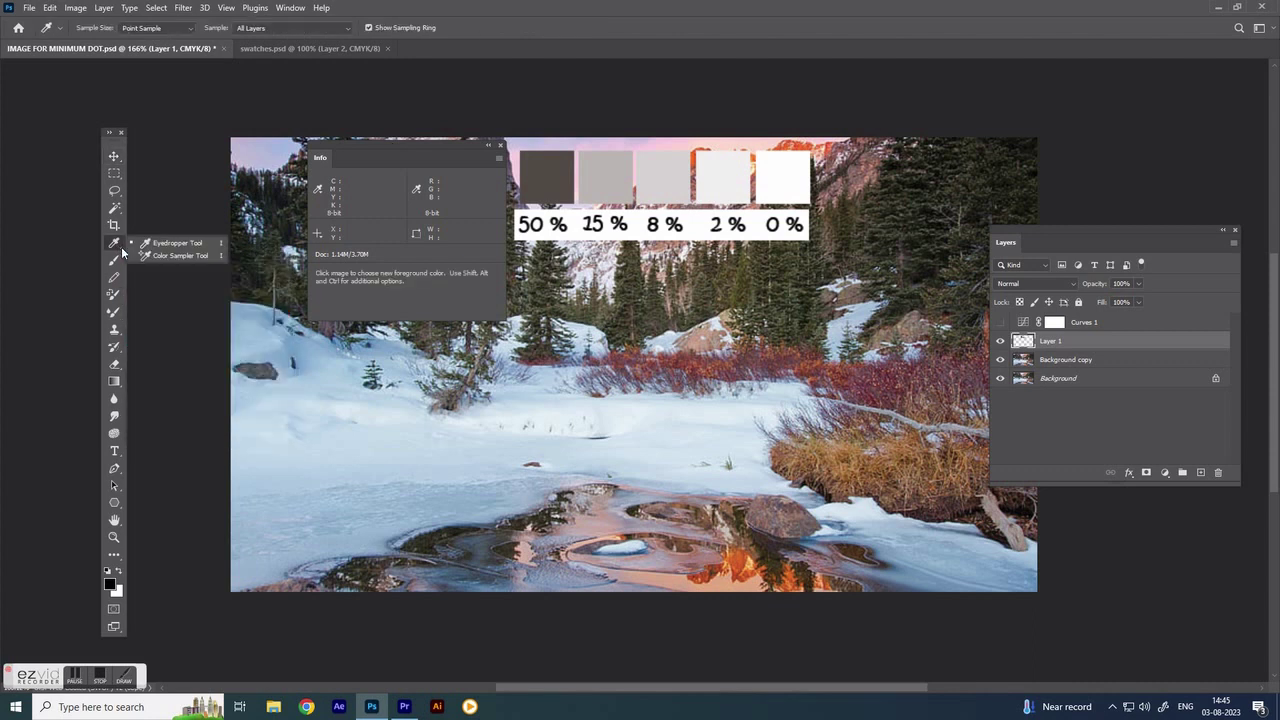
click(194, 257)
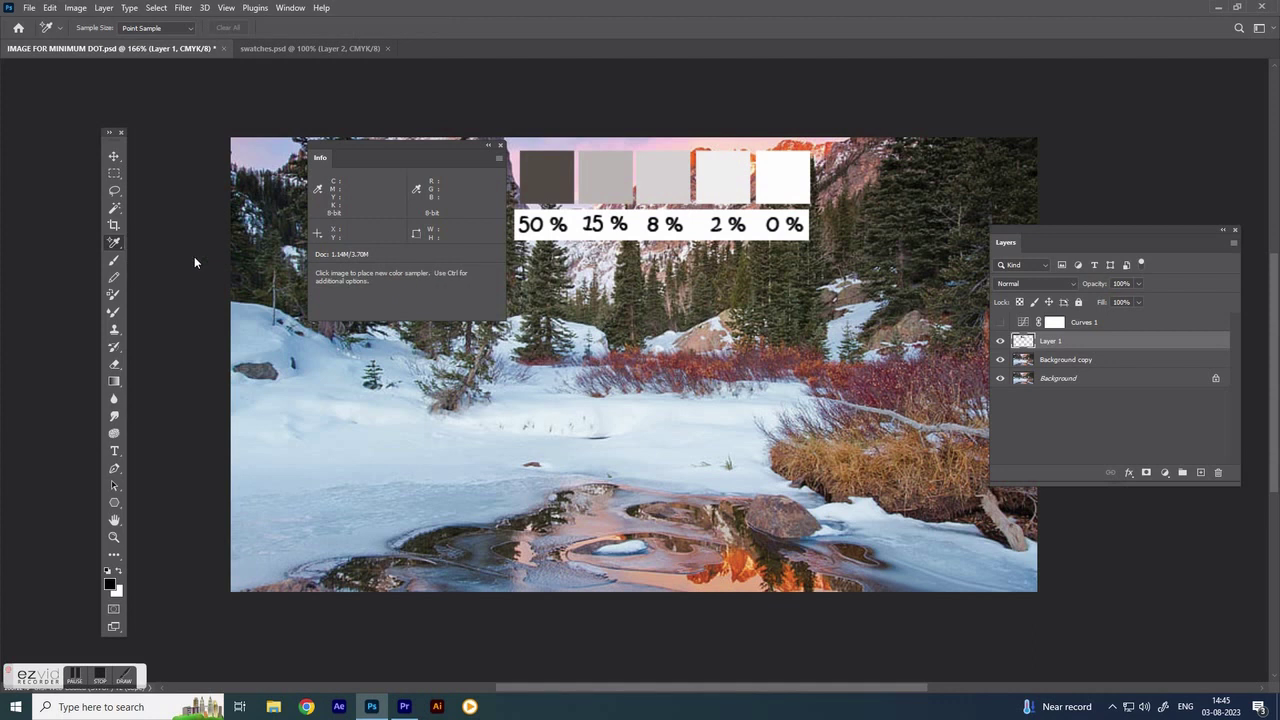
Place samplers #1–#5 on the 50%, 15%, 8%, 2% and 0% swatches.
click(545, 177)
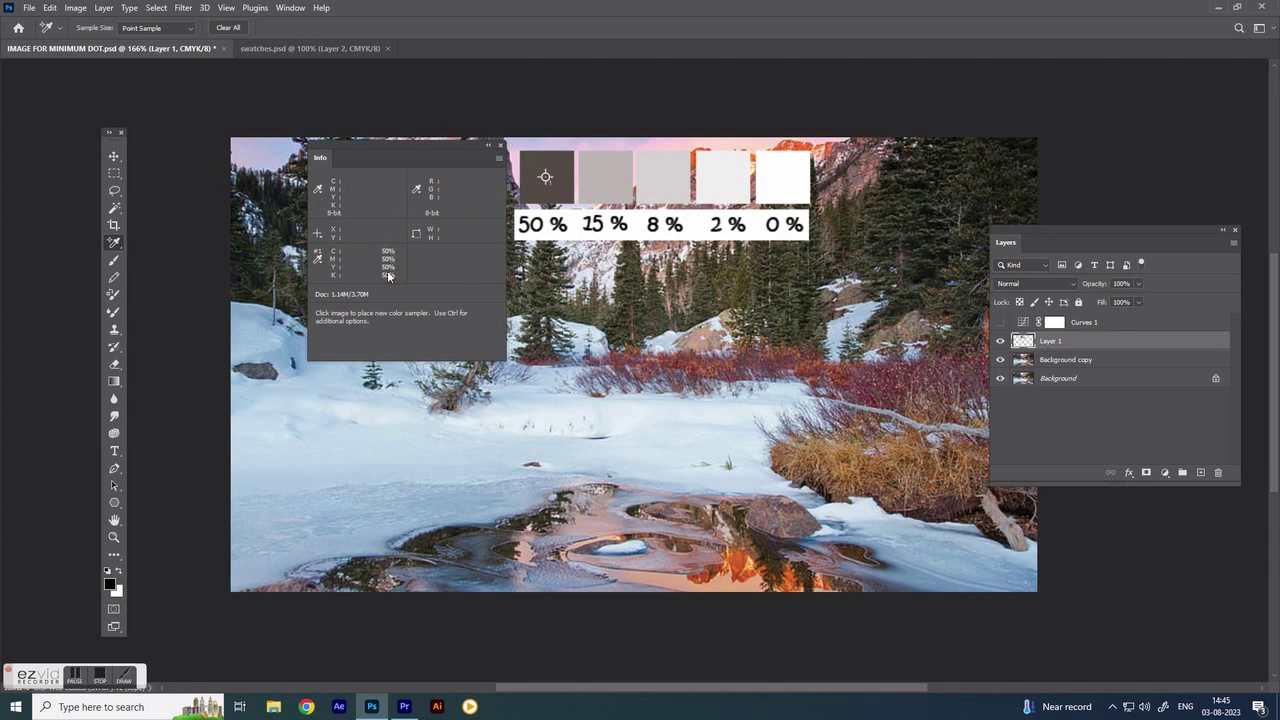
click(603, 177)
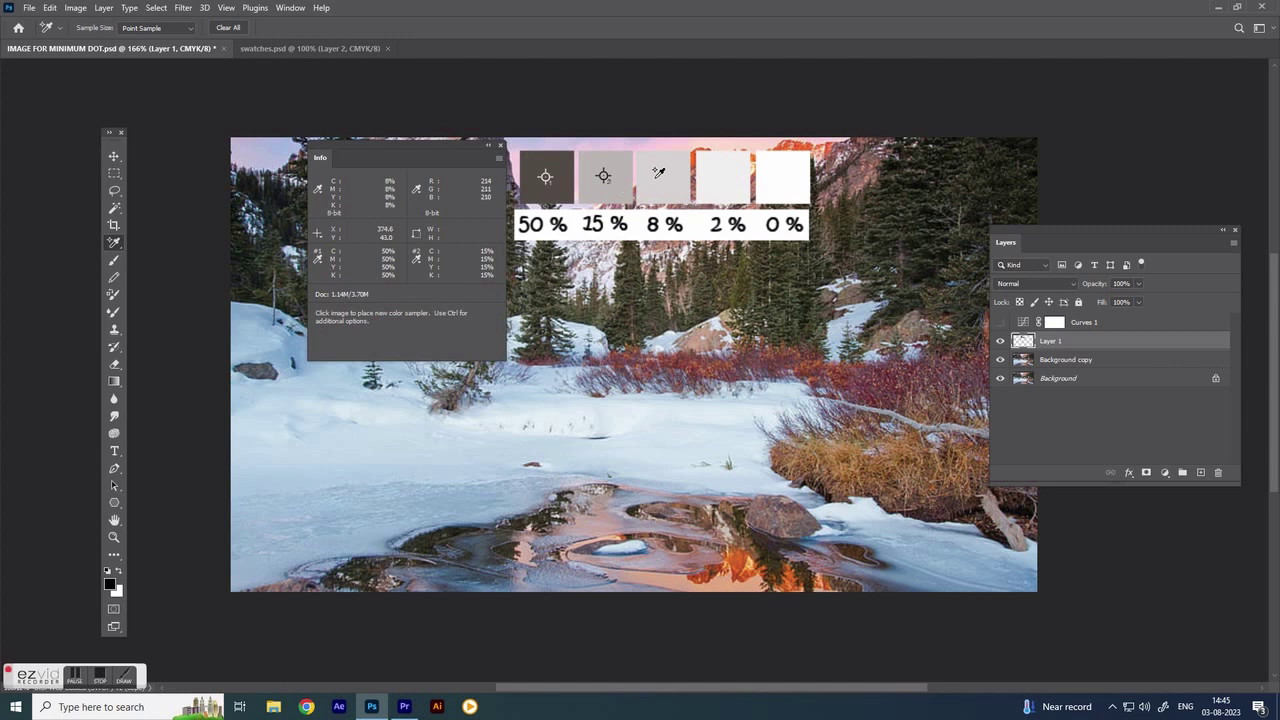
click(662, 177)
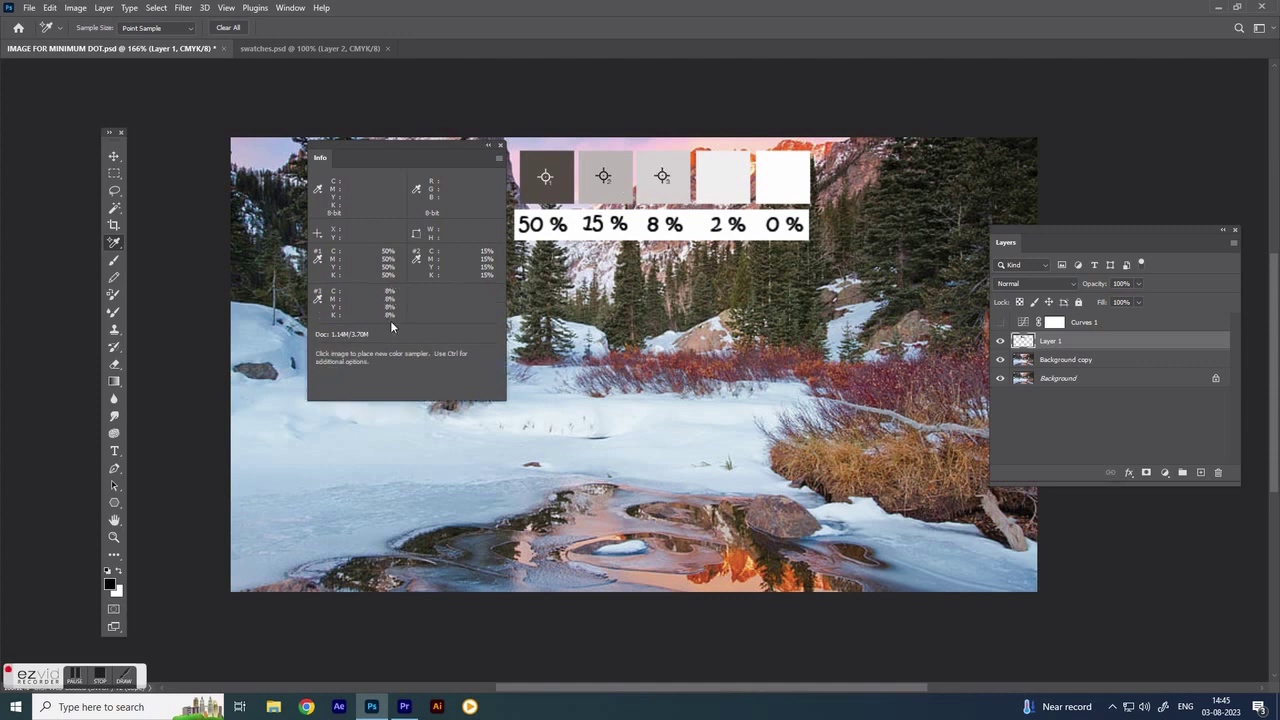
click(725, 176)
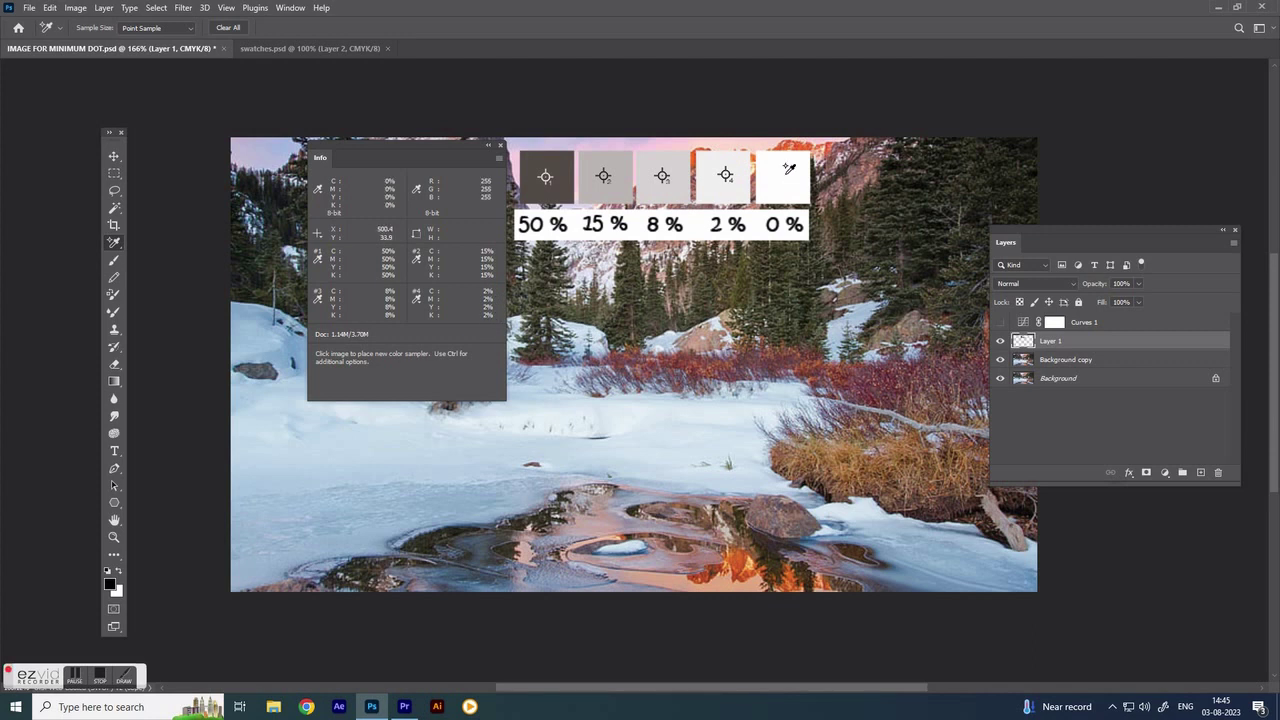
click(784, 177)
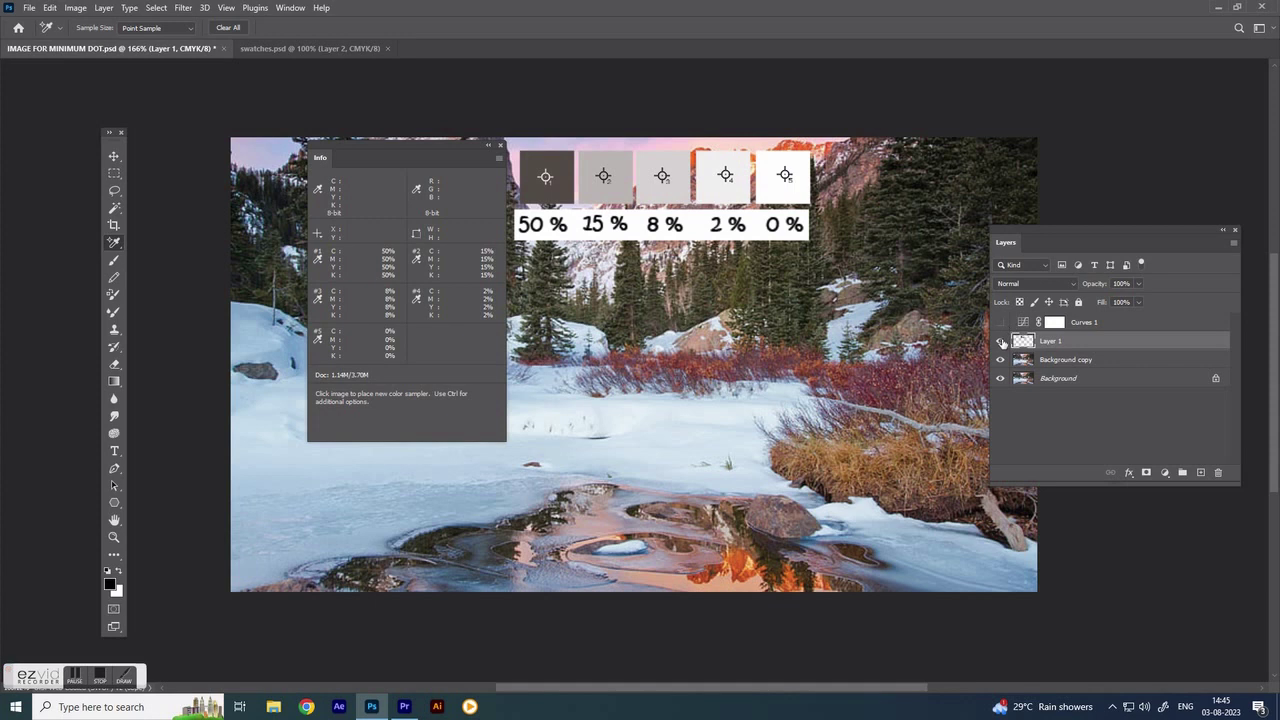
Show Curves 1 and compare Info readings: 50→35, 15→8, 8→4, 2→2, 0→2%.
click(999, 323)
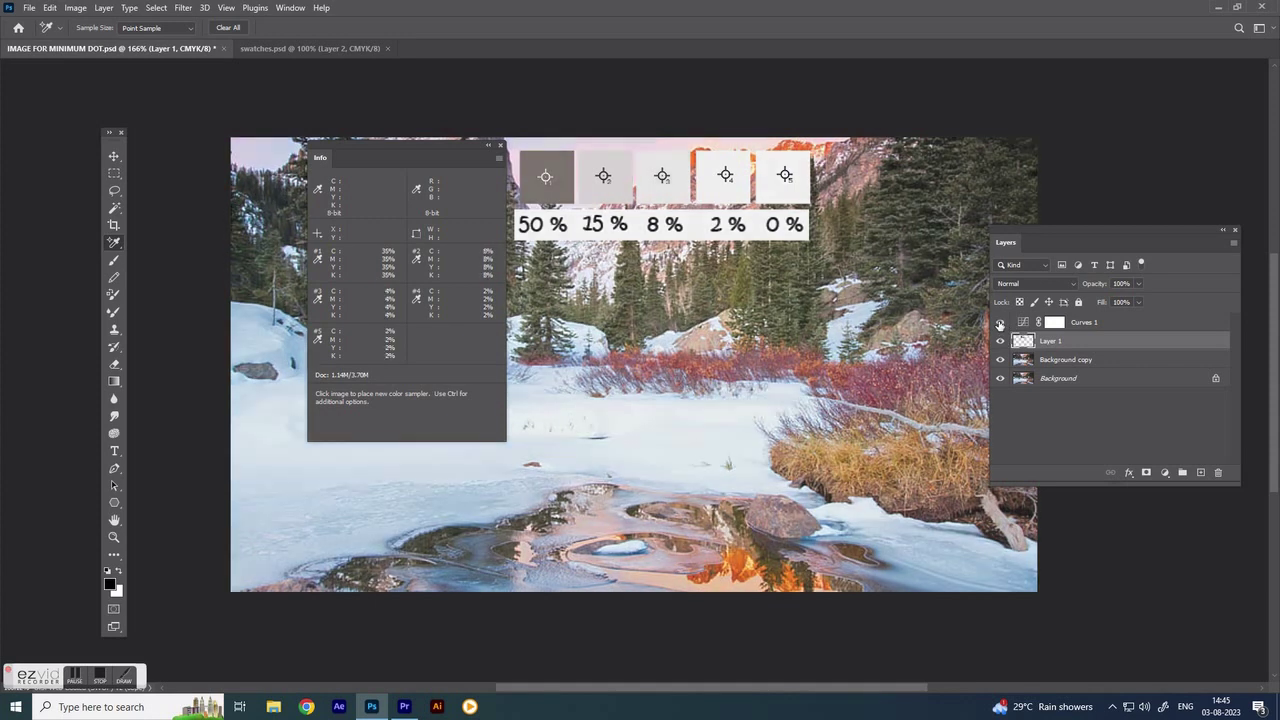
click(1118, 326)
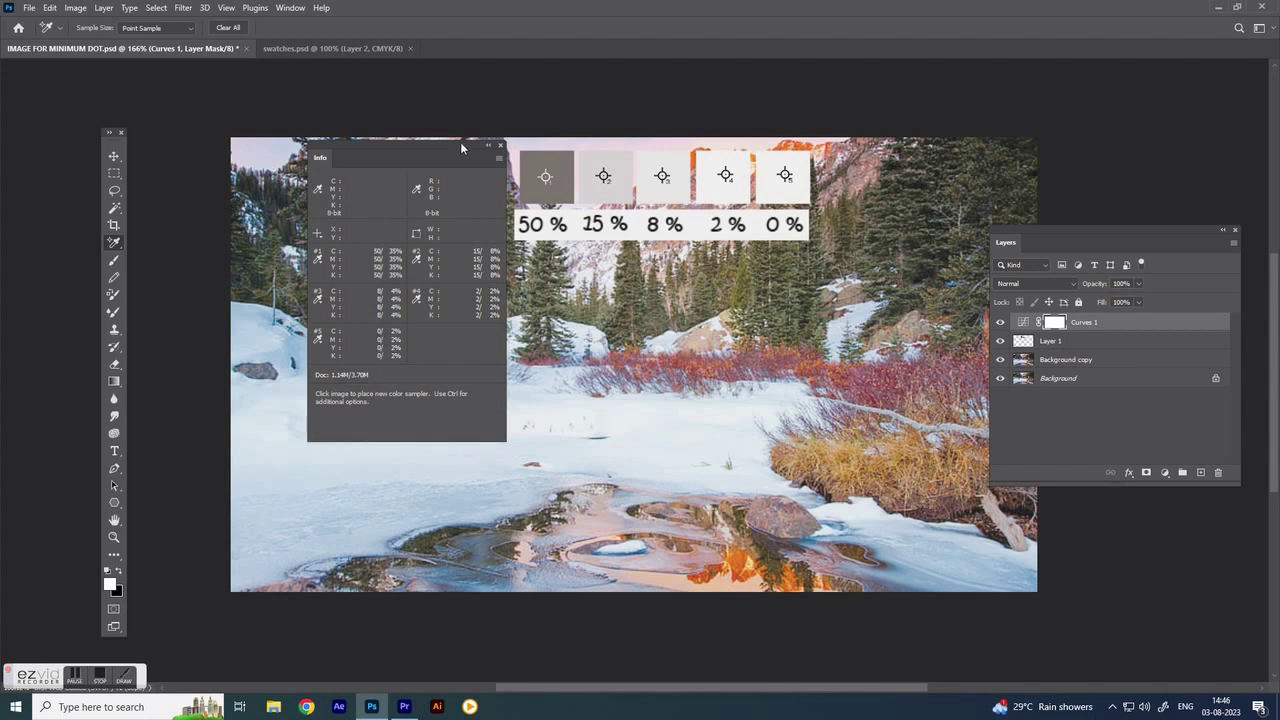
drag(460, 143, 371, 142)
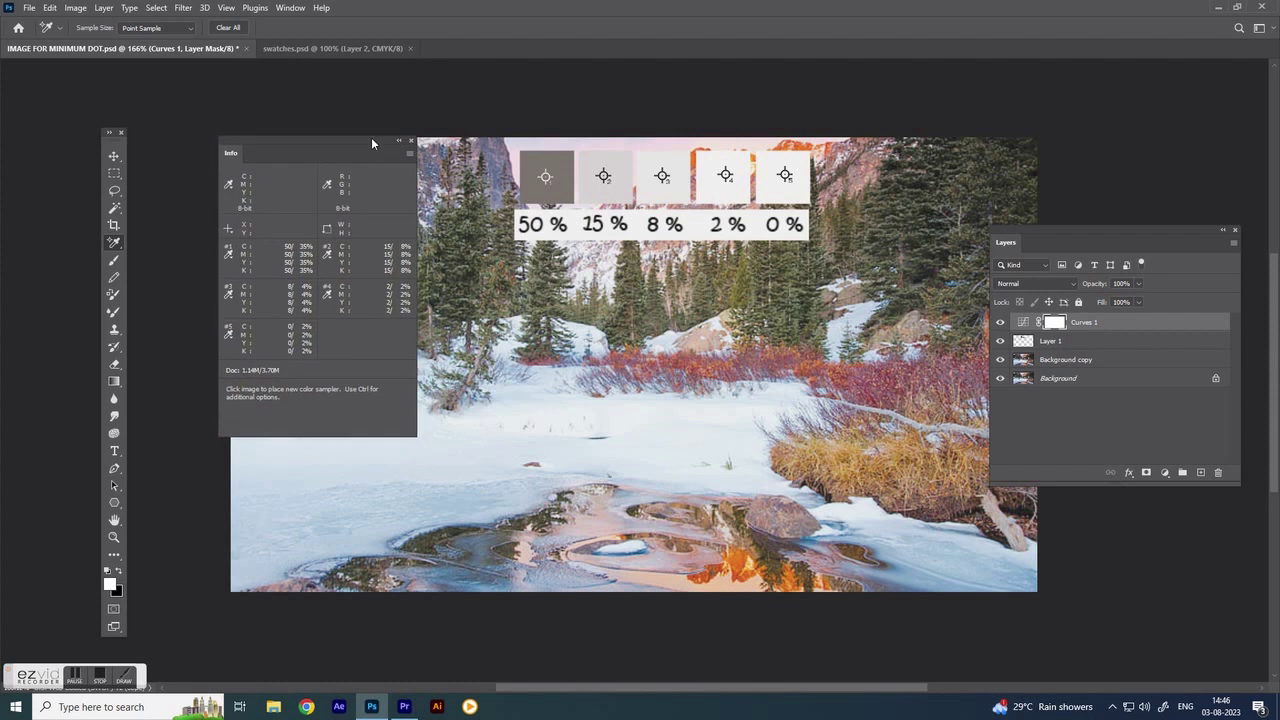
click(1000, 324)
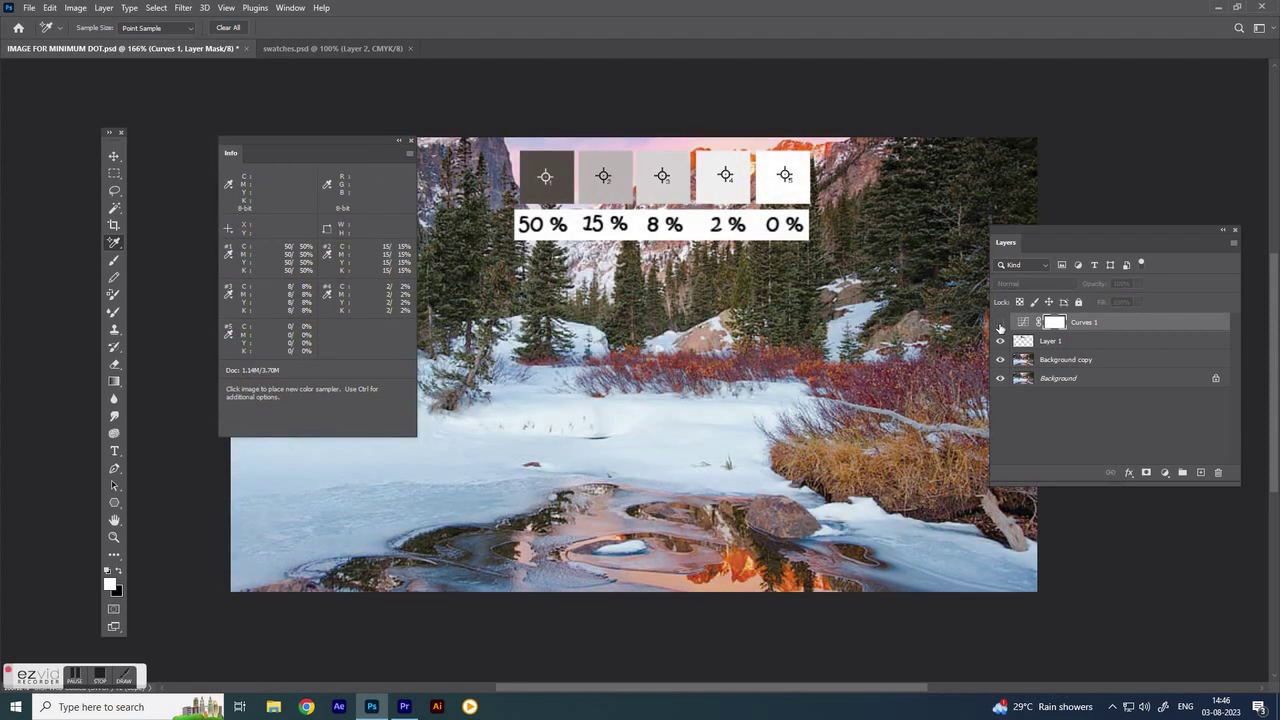
click(1000, 323)
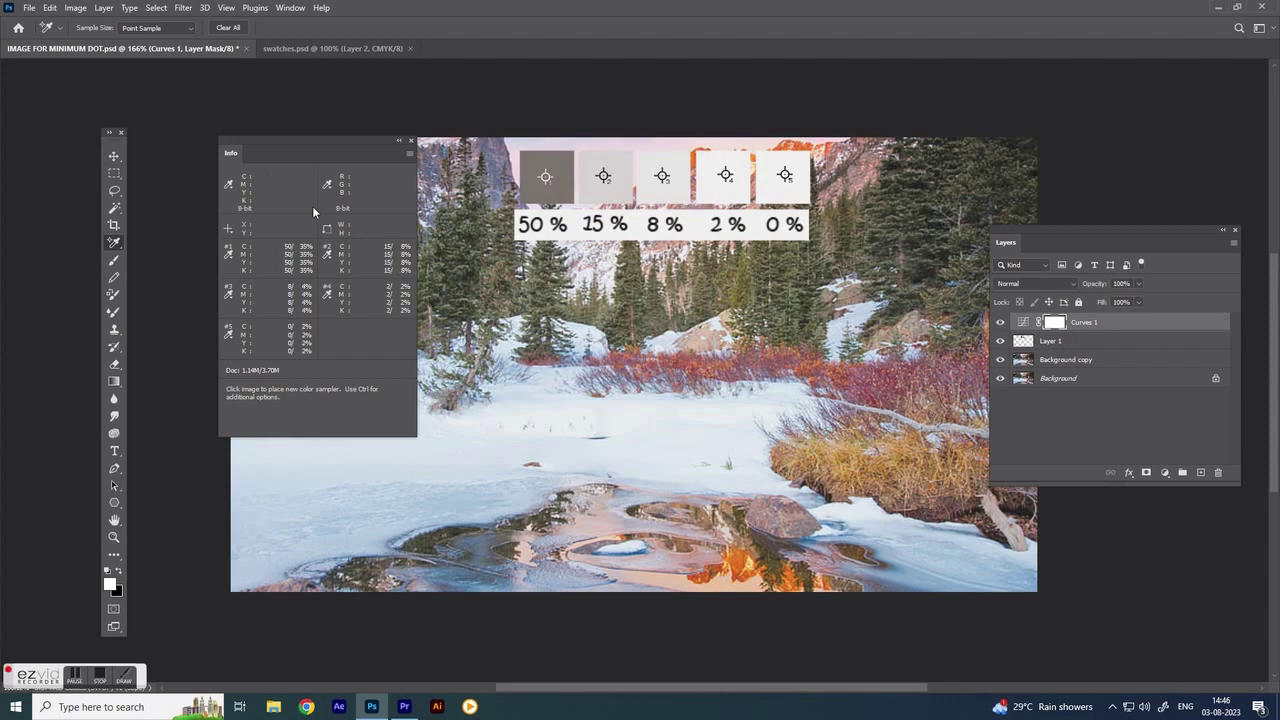
drag(305, 146, 329, 180)
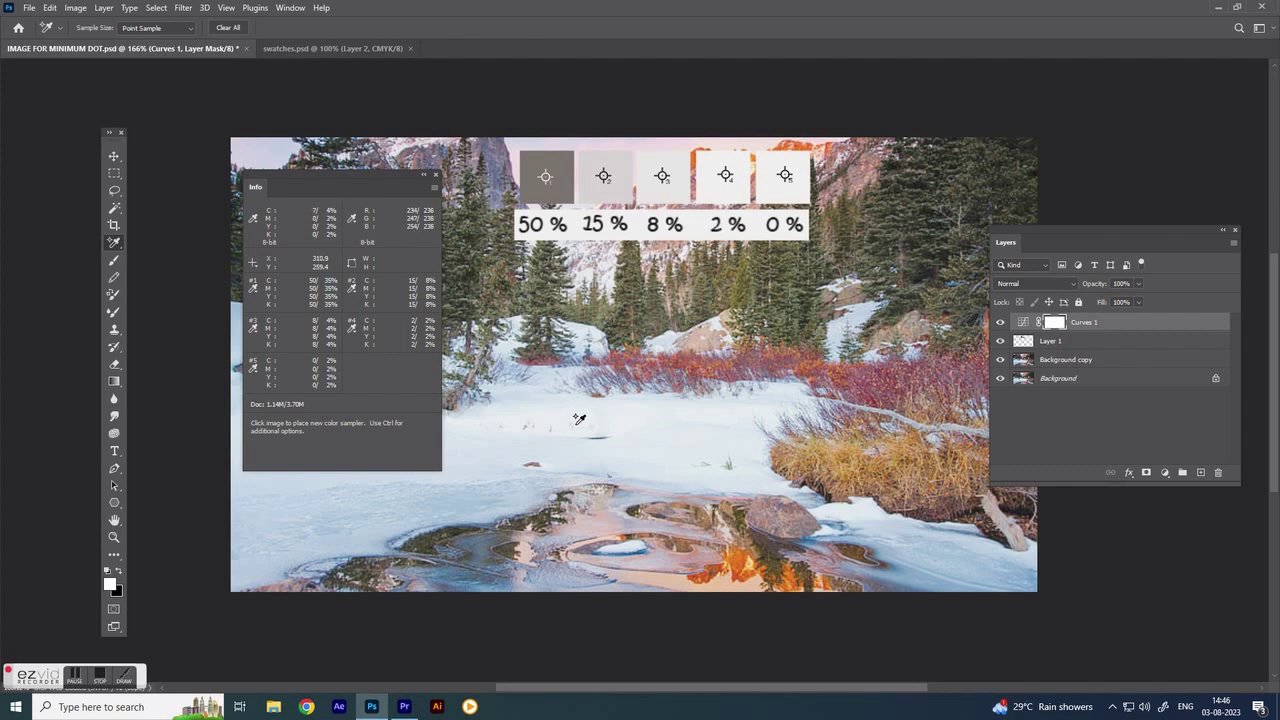
Delete Layer 1 holding the tone swatches.
drag(382, 173, 368, 169)
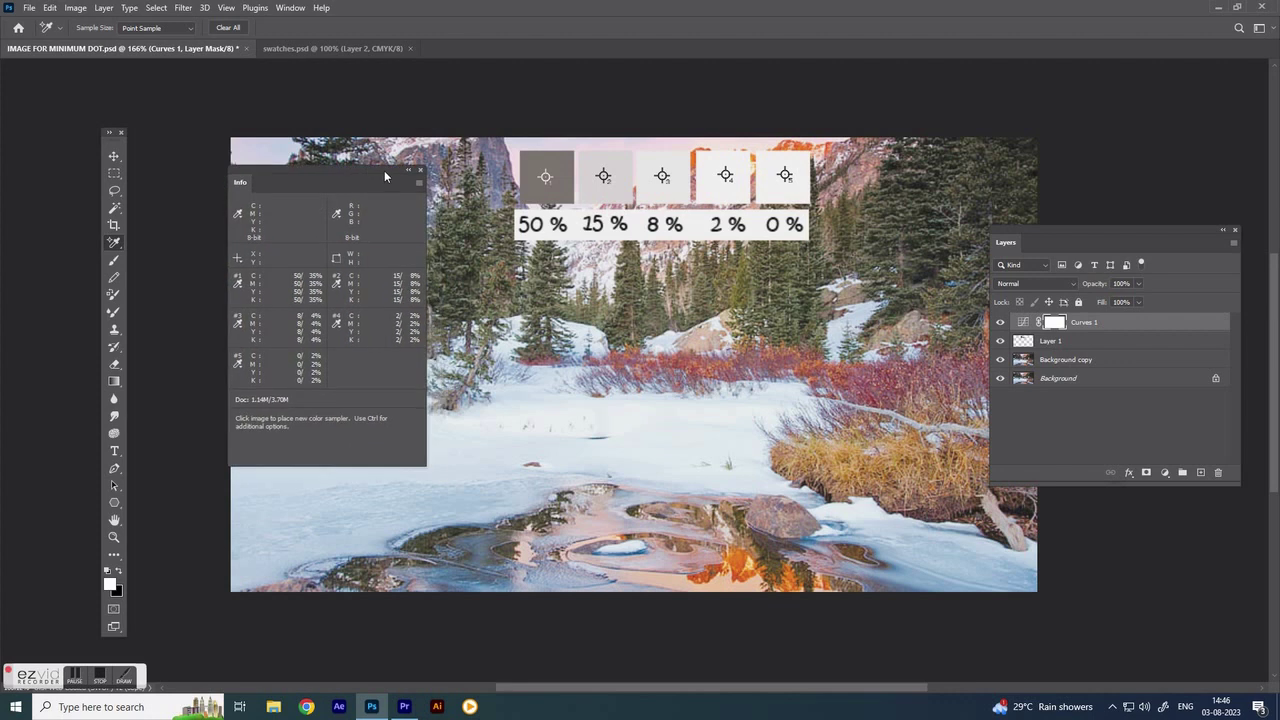
click(420, 172)
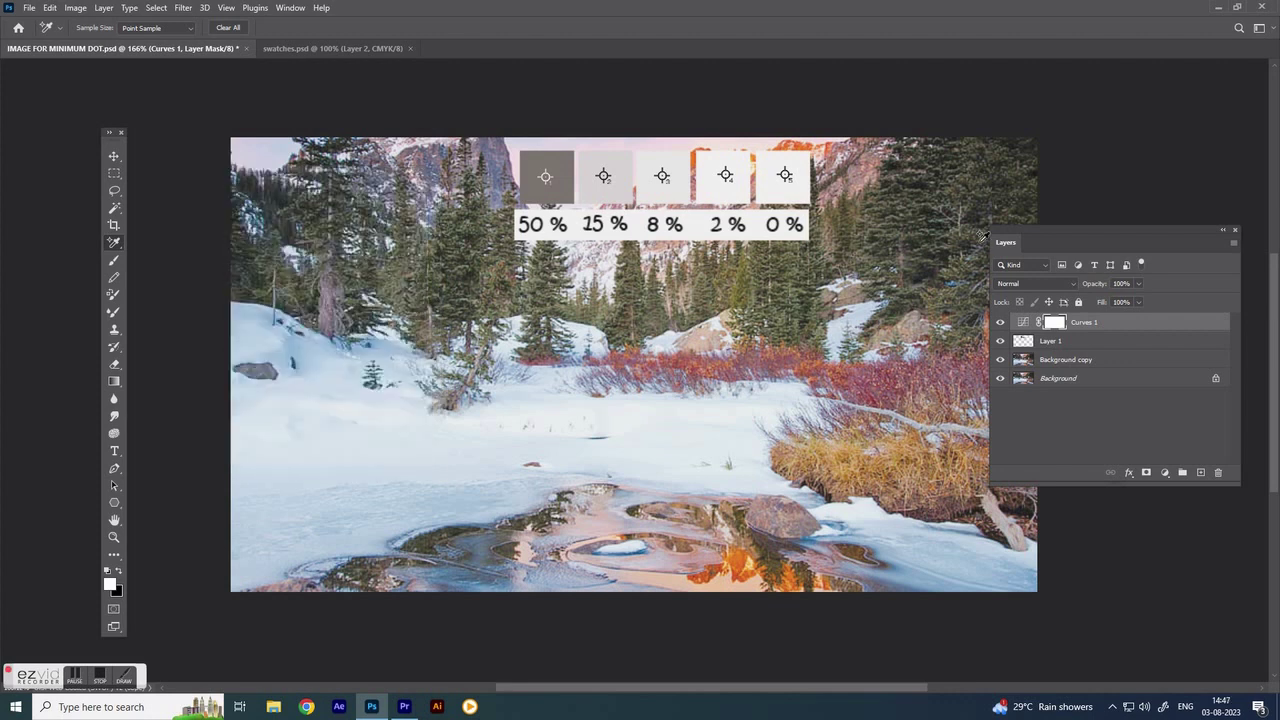
drag(1050, 228, 993, 144)
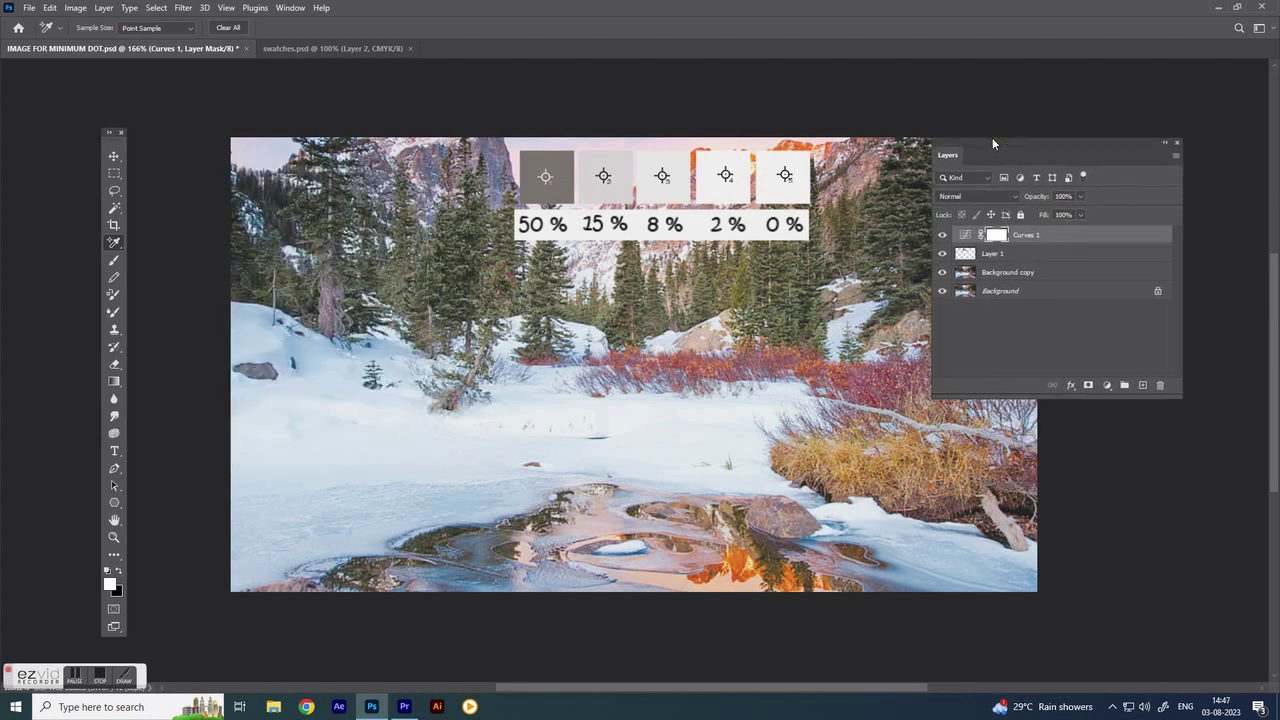
click(942, 234)
click(942, 234)
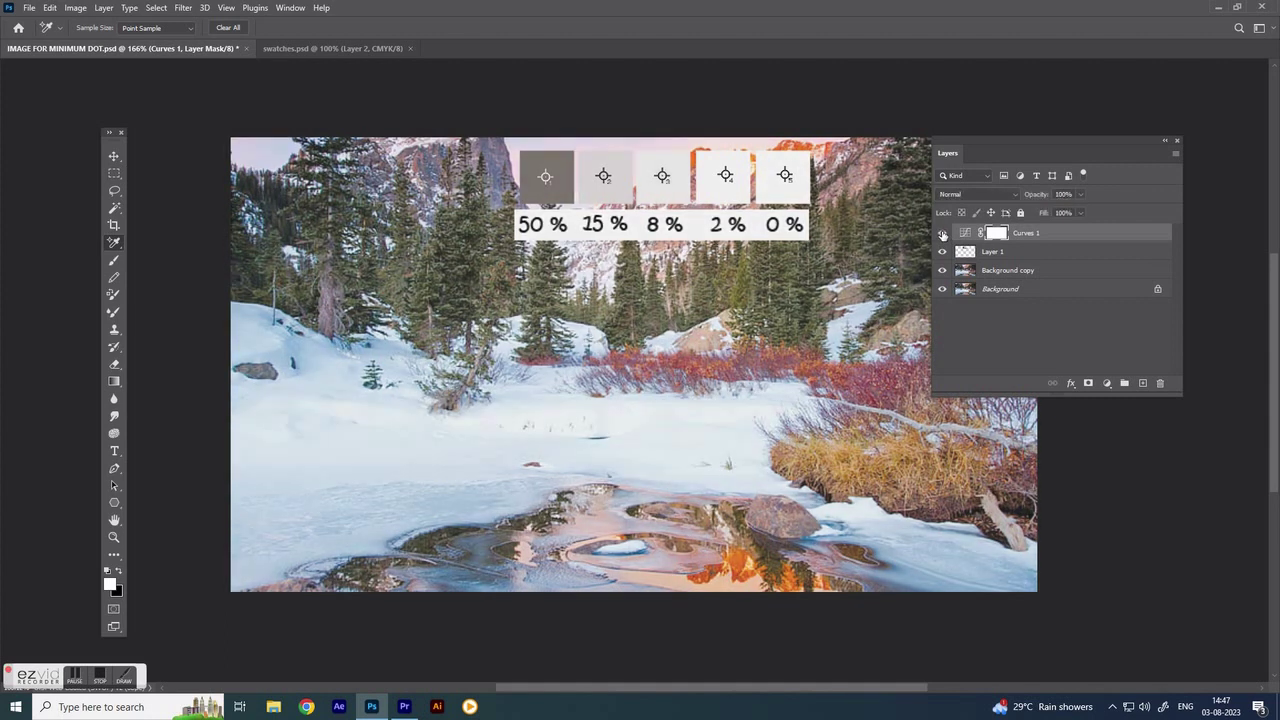
drag(1063, 254, 1161, 385)
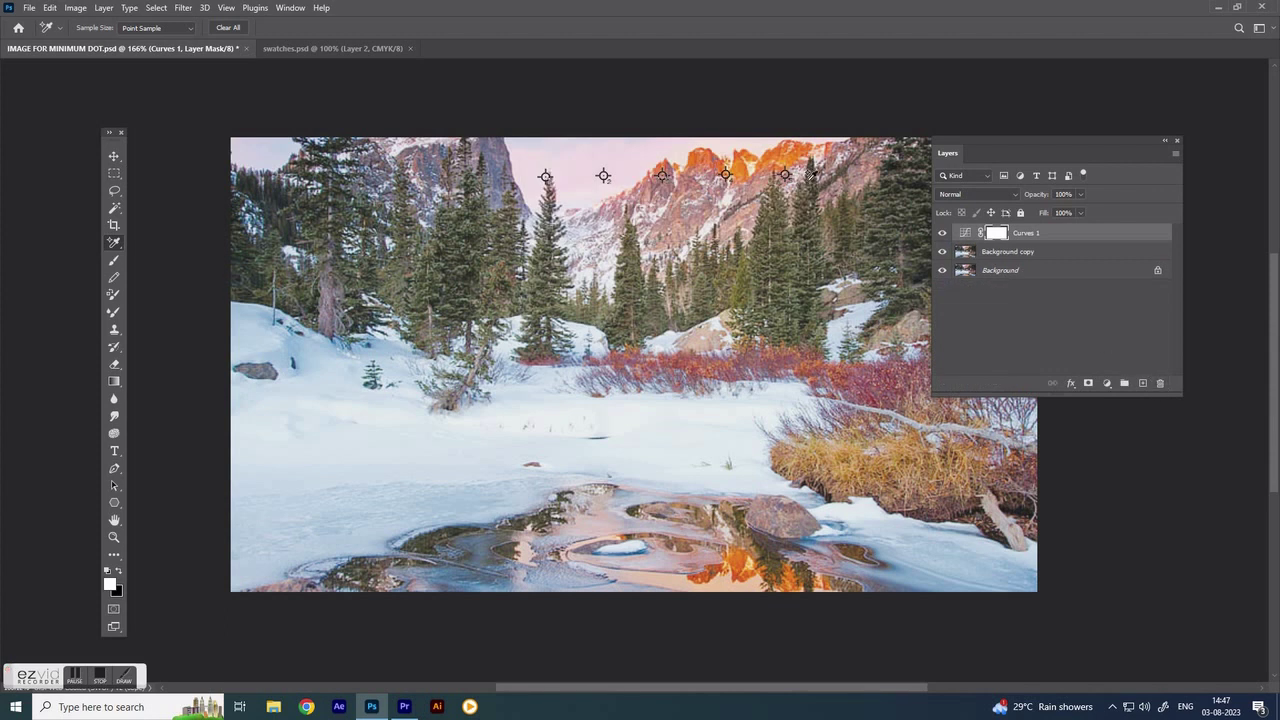
Remove the colour samplers from the swatch positions and close the Info panel.
click(788, 172)
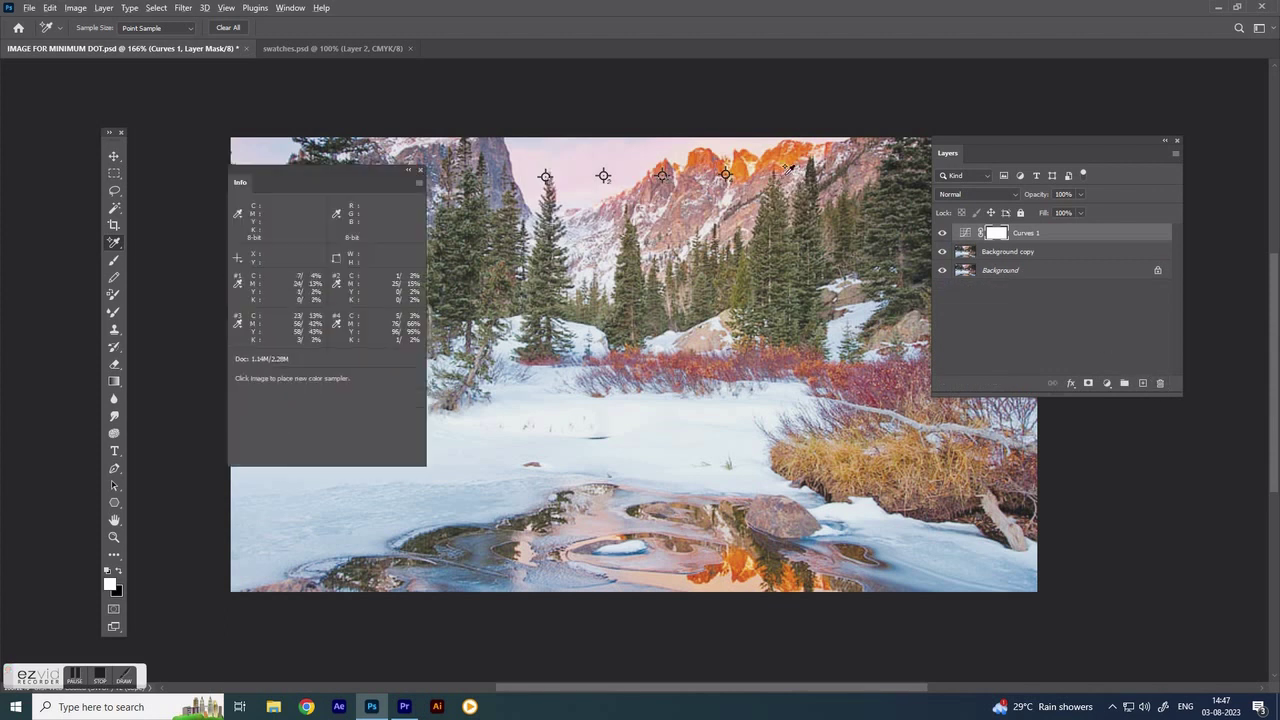
alt+click(726, 176)
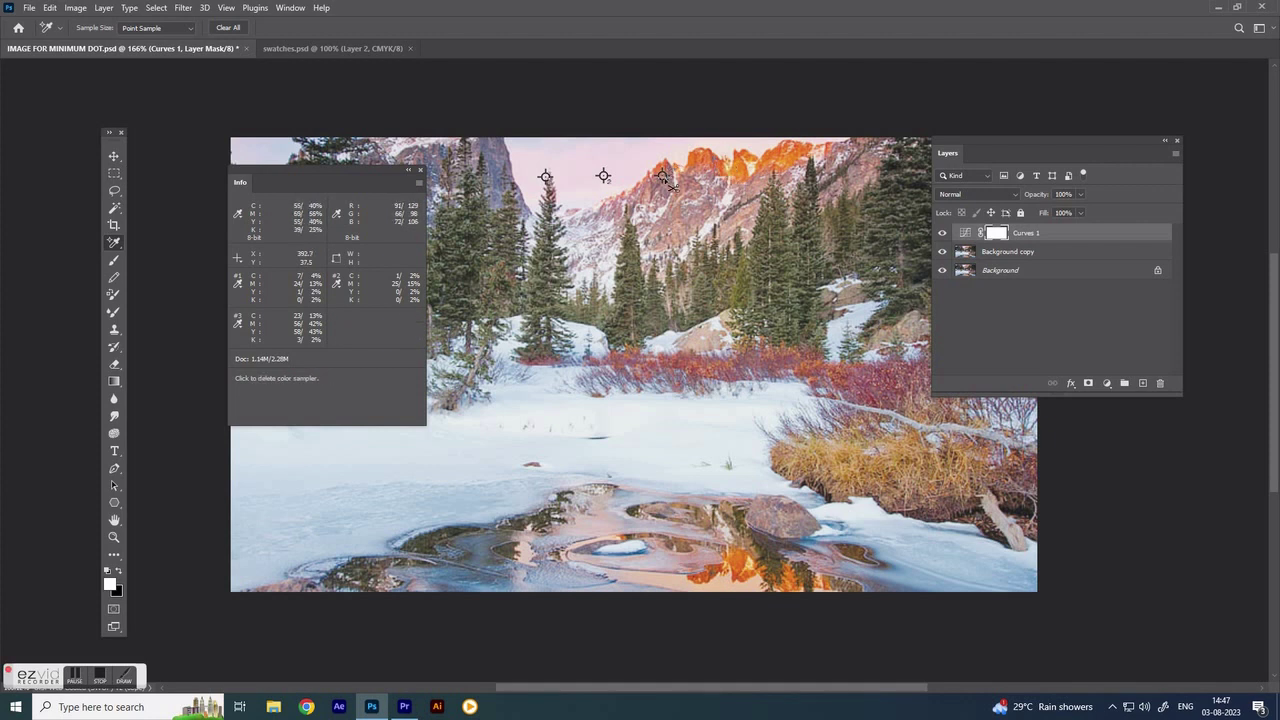
alt+click(662, 176)
alt+click(604, 177)
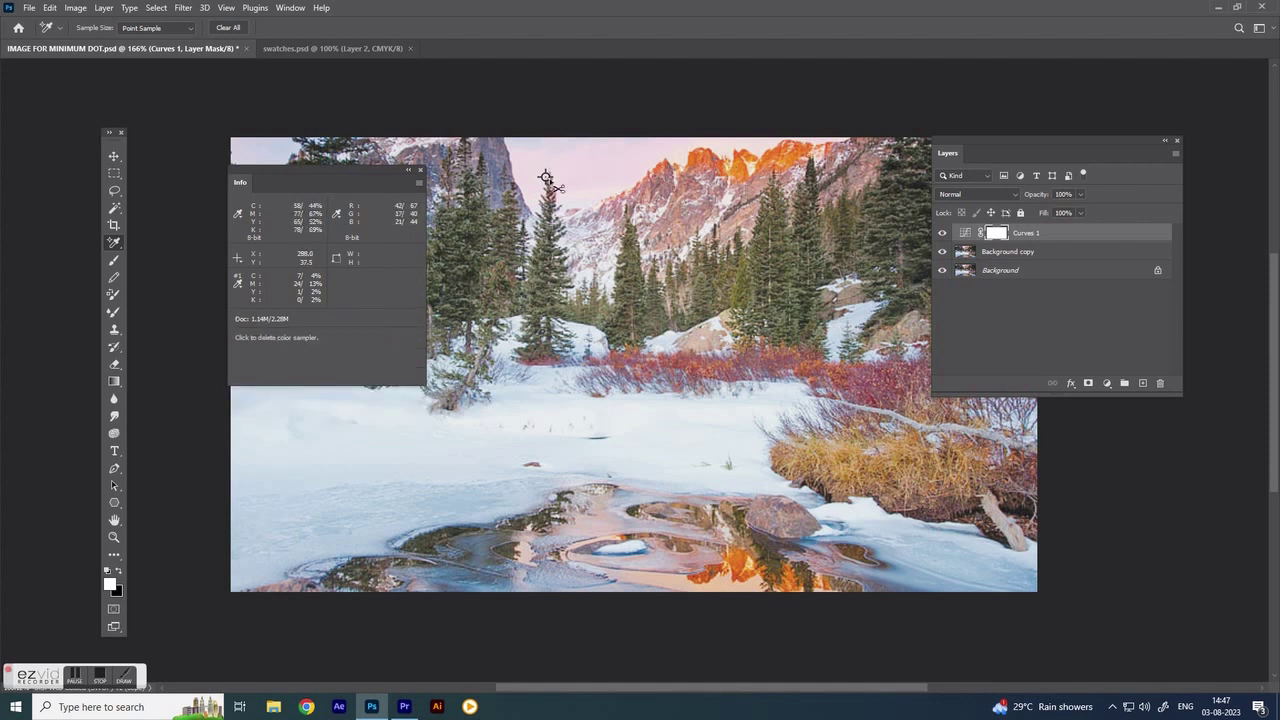
alt+click(545, 177)
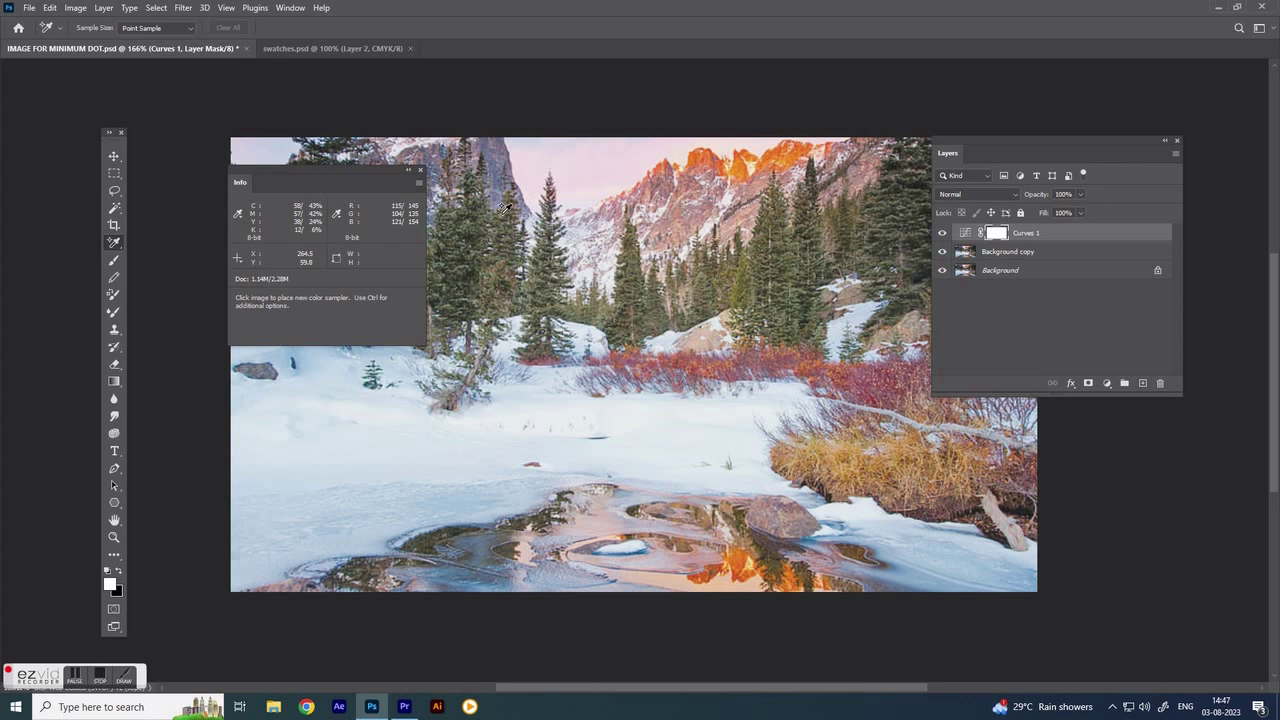
click(420, 170)
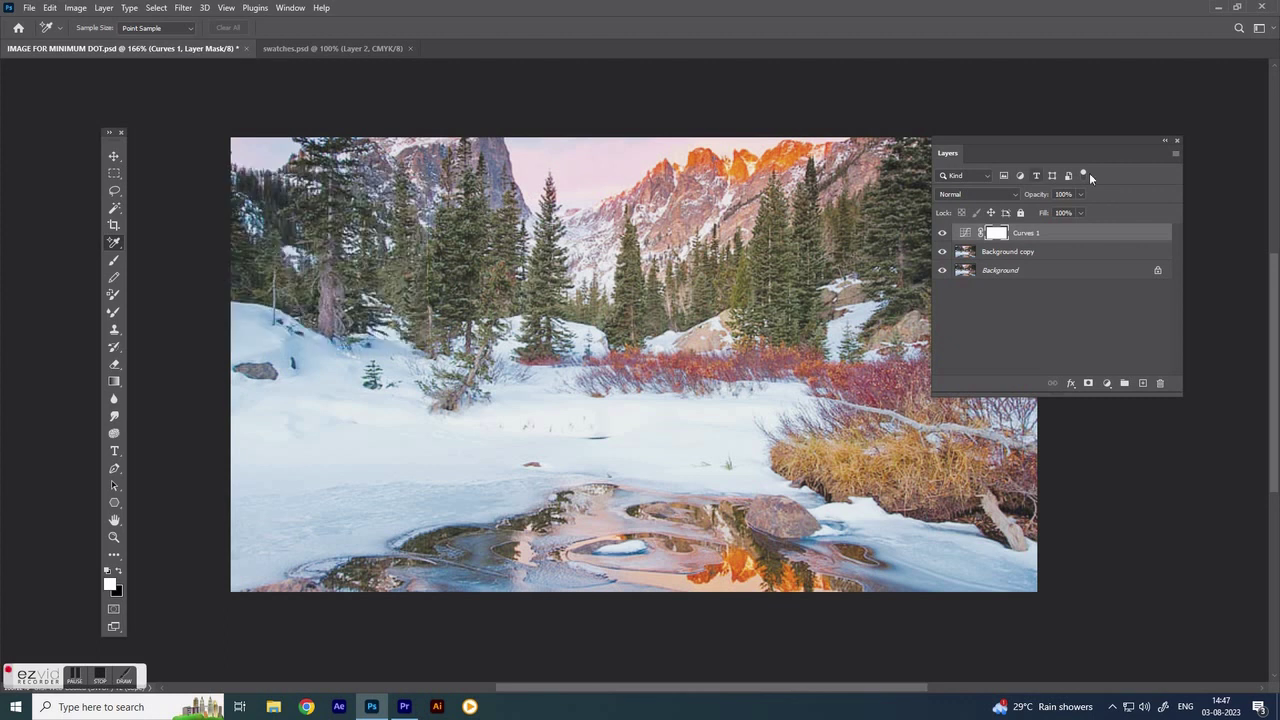
Close the Layers panel, switch to the Move tool, and zoom to review the landscape.
click(1177, 140)
key(v)
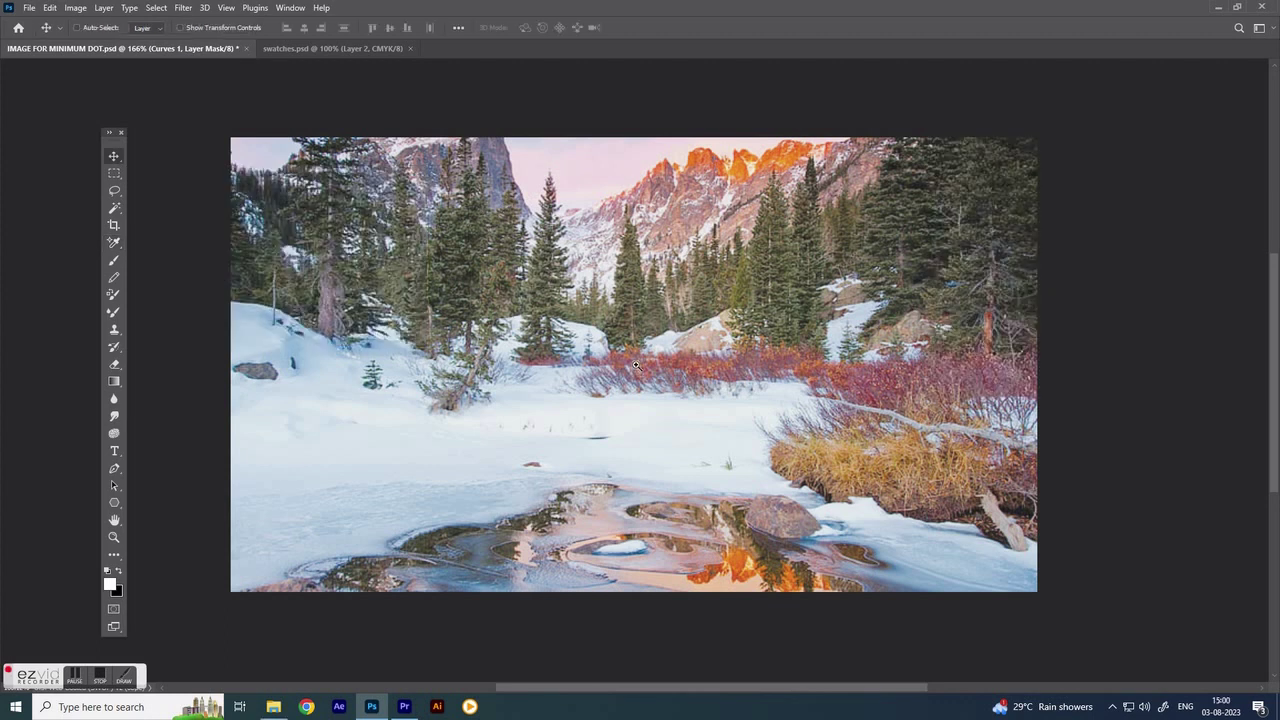
scroll(636, 366, down, 3)
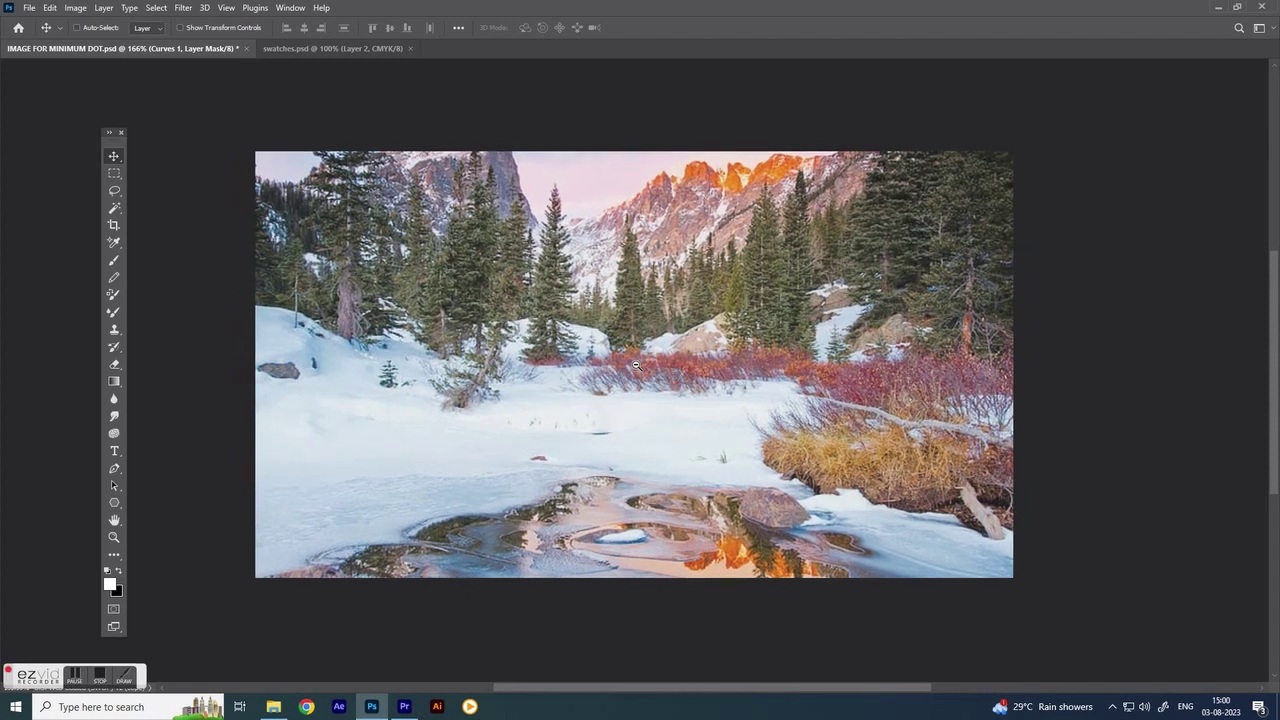
scroll(636, 366, down, 2)
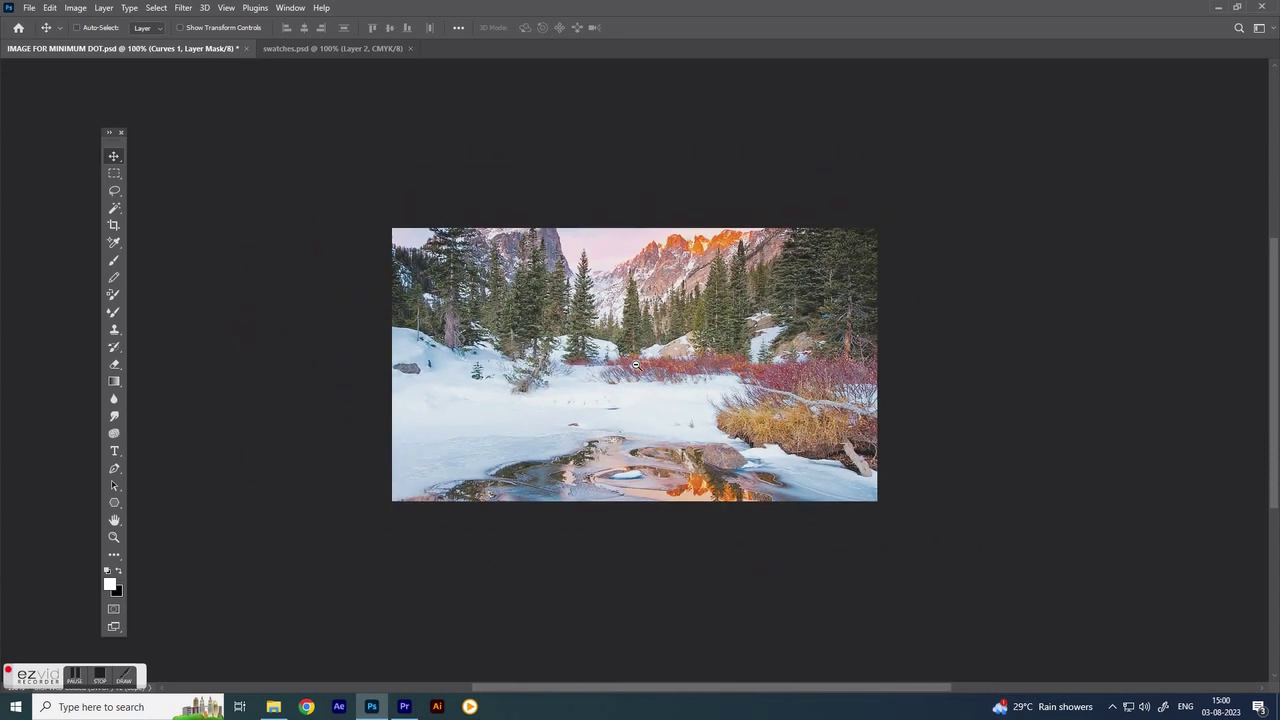
scroll(636, 366, up, 4)
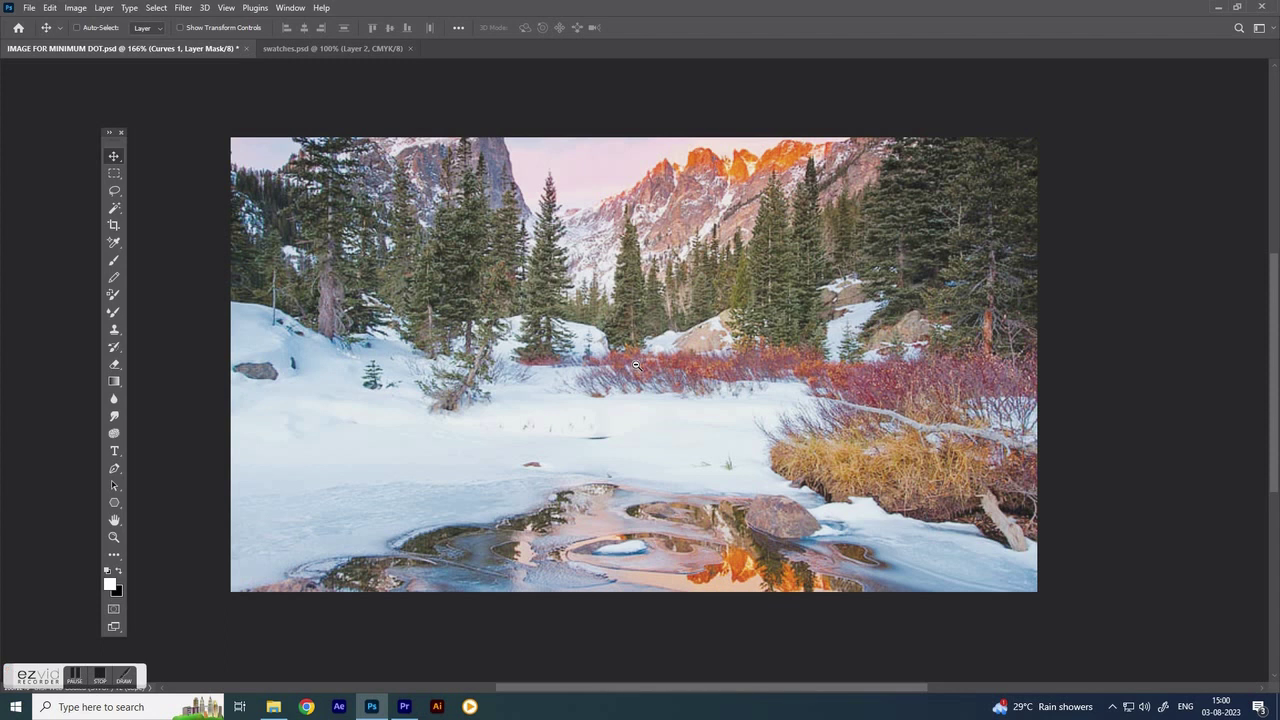
scroll(636, 366, down, 2)
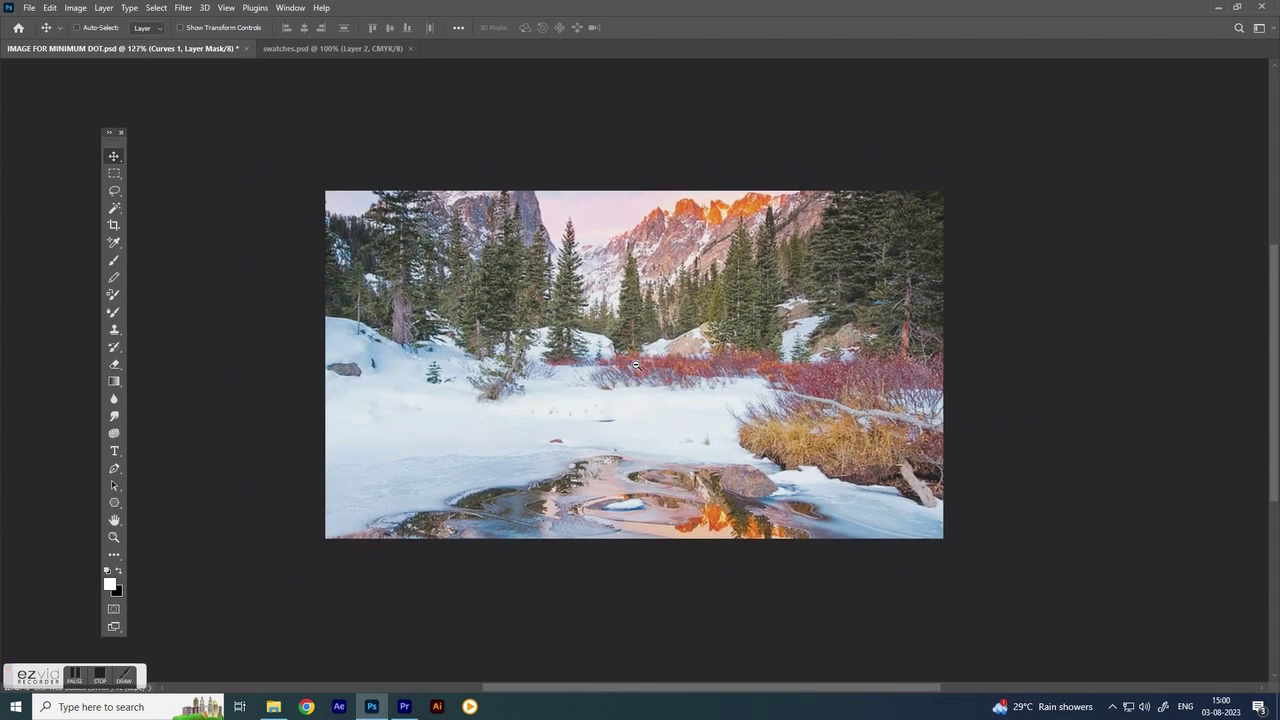
scroll(636, 366, down, 2)
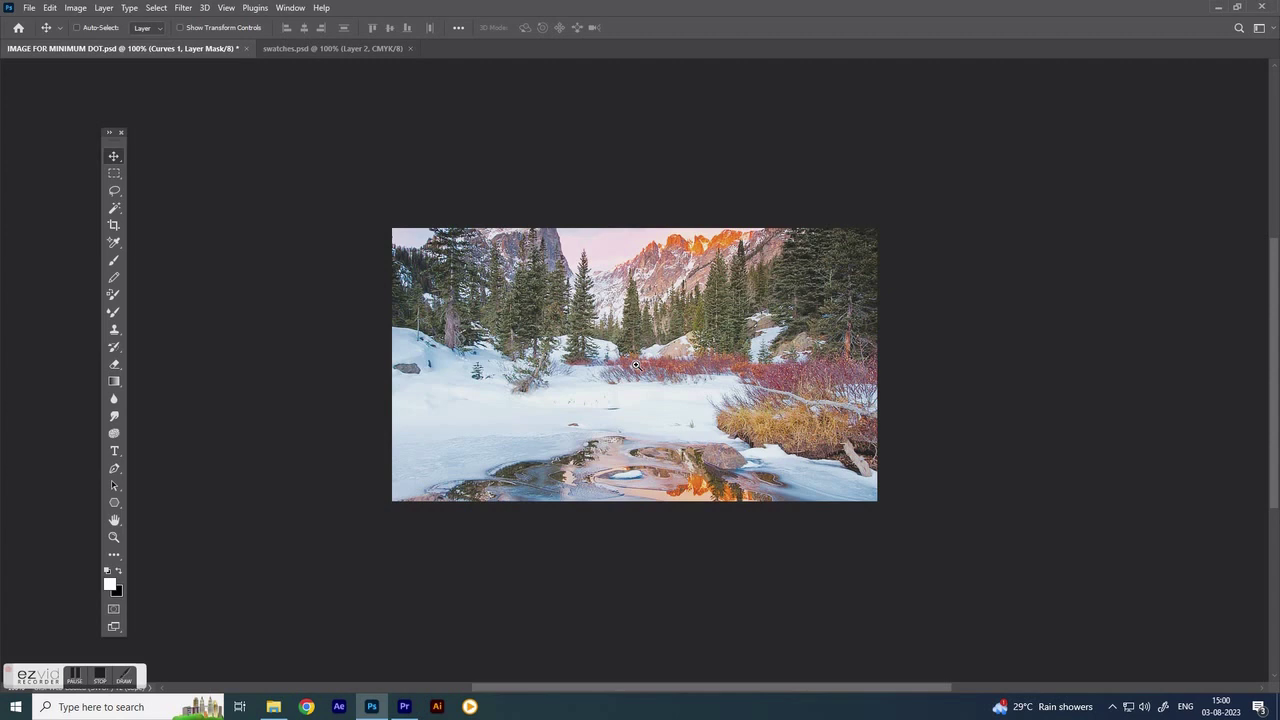